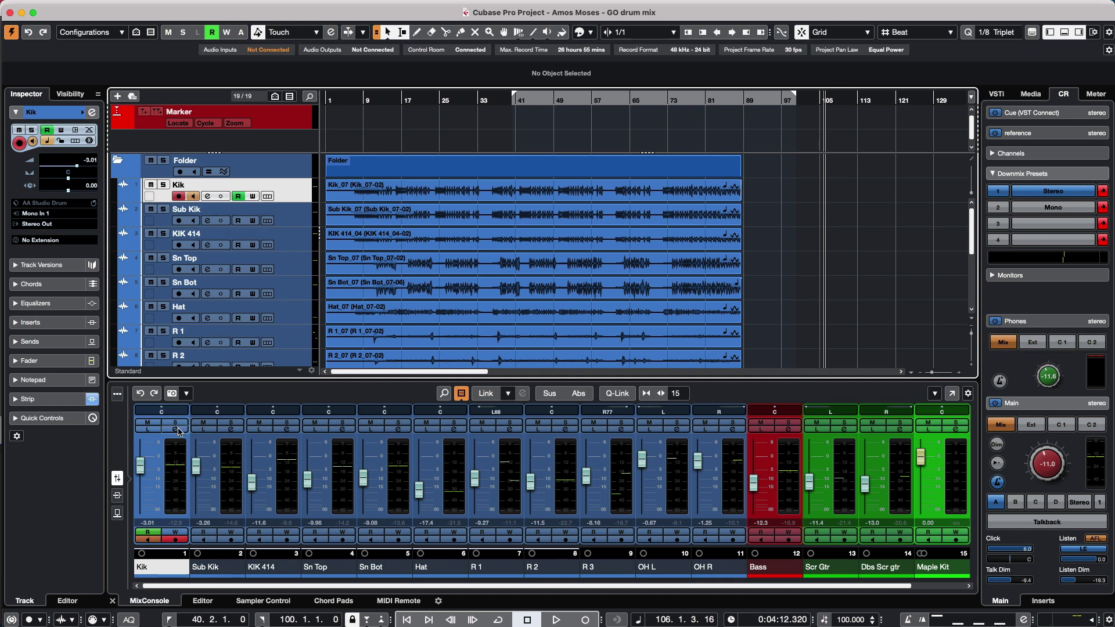
# - Review the drum channels' settings from Kik down to Bass and back, then close them
pyautogui.click(175, 429)
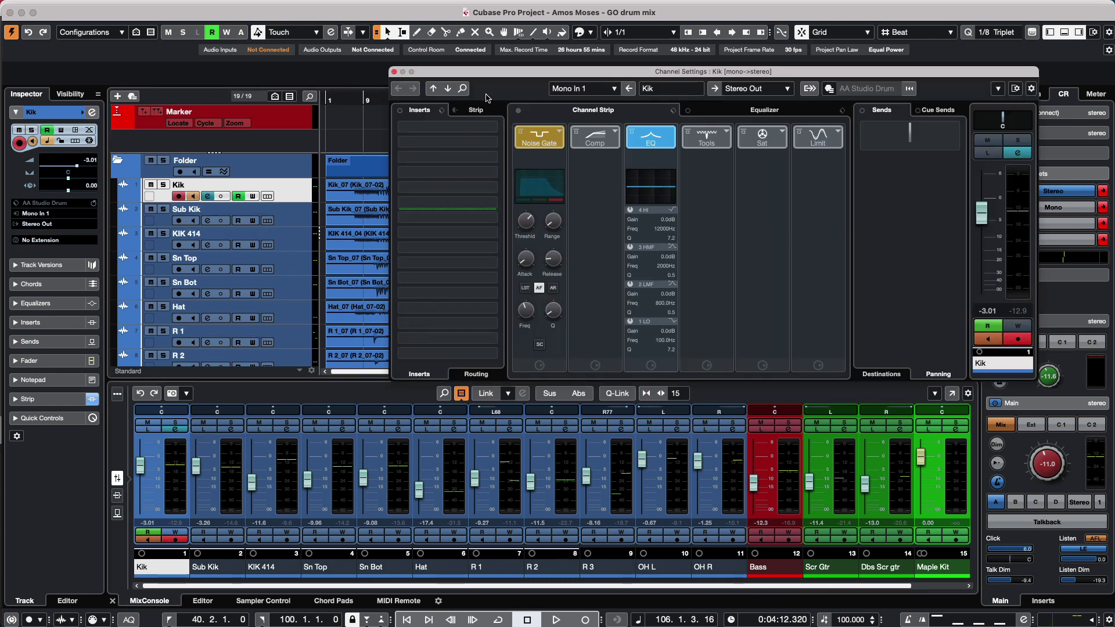
pyautogui.click(447, 88)
pyautogui.click(447, 88)
pyautogui.click(447, 88)
pyautogui.click(448, 88)
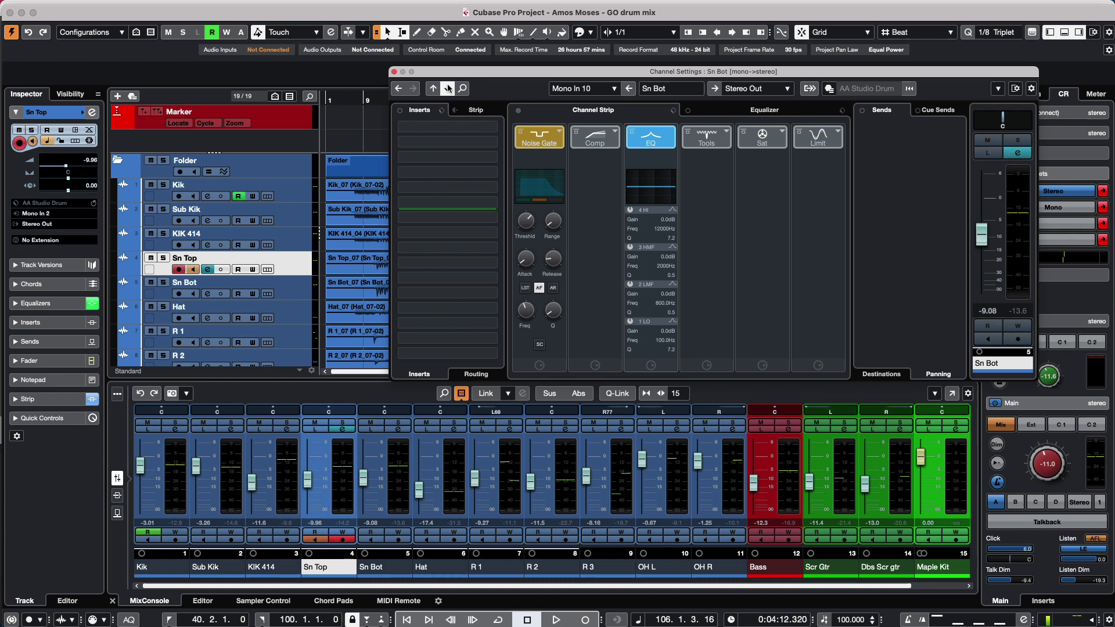
pyautogui.click(447, 88)
pyautogui.click(448, 88)
pyautogui.click(448, 88)
pyautogui.click(448, 88)
pyautogui.click(448, 89)
pyautogui.click(448, 89)
pyautogui.click(448, 89)
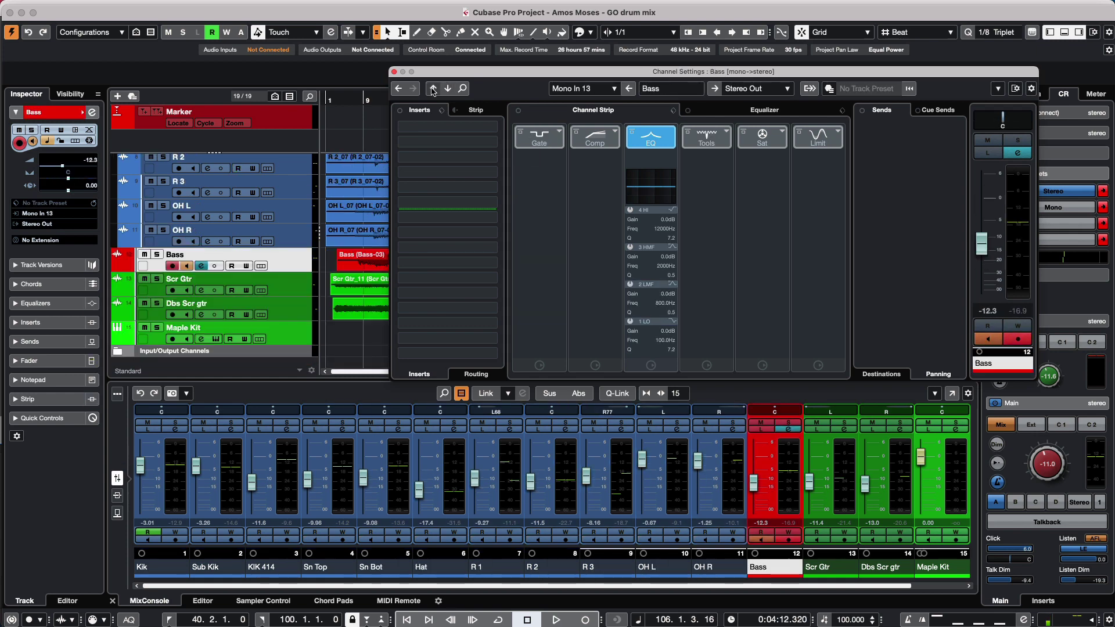
pyautogui.click(433, 88)
pyautogui.click(433, 88)
pyautogui.click(433, 88)
pyautogui.click(433, 89)
pyautogui.click(433, 89)
pyautogui.click(433, 88)
pyautogui.click(433, 89)
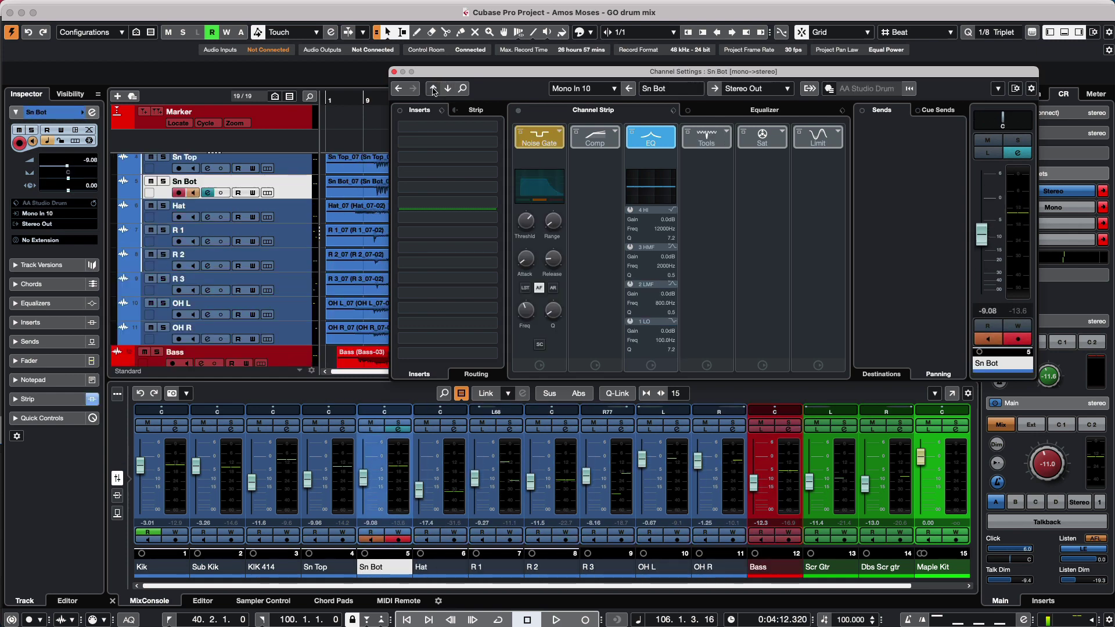
pyautogui.click(432, 88)
pyautogui.click(432, 88)
pyautogui.click(433, 89)
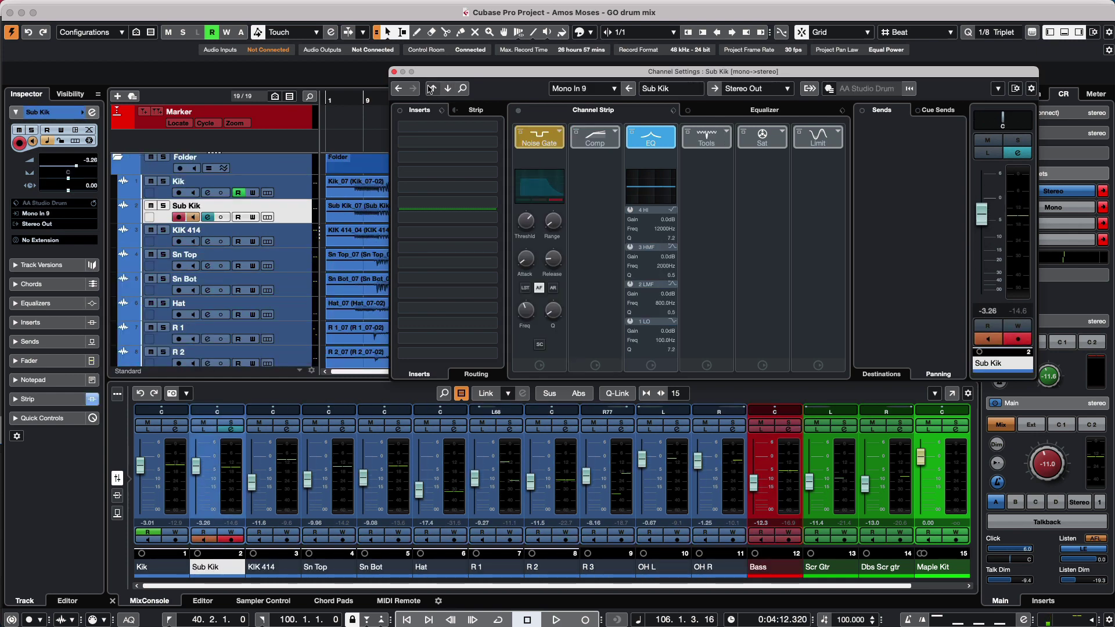
pyautogui.click(394, 72)
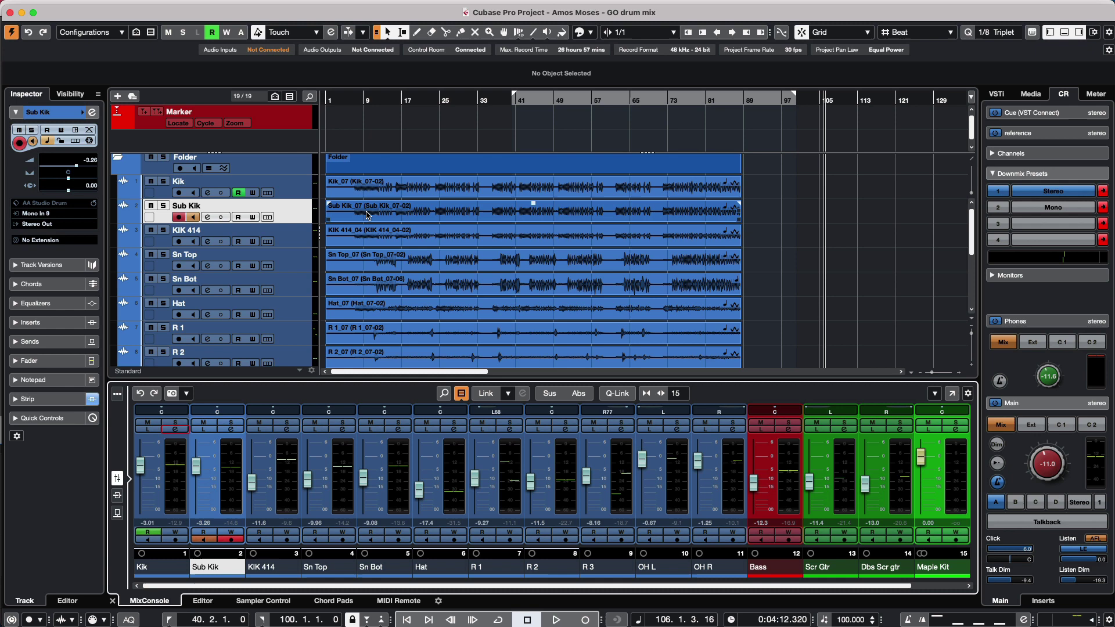
# - Save tracks Kik through OH R as a track preset named 'AAA Drums'
pyautogui.click(290, 187)
pyautogui.scroll(-5, 290, 221)
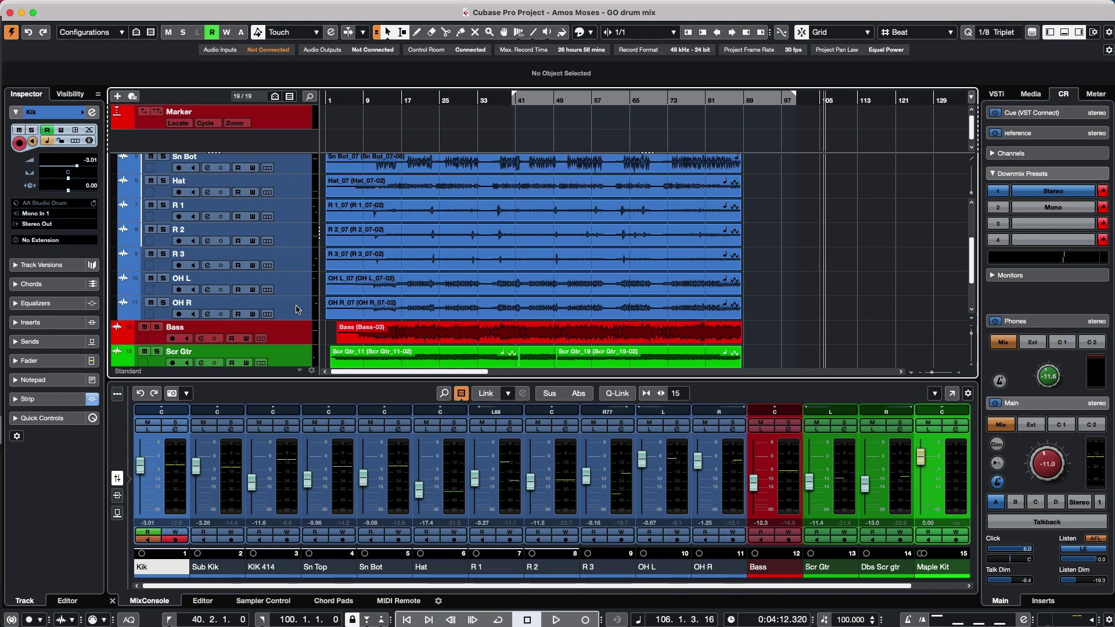
pyautogui.keyDown('shift'); pyautogui.click(297, 309); pyautogui.keyUp('shift')
pyautogui.rightClick(291, 192)
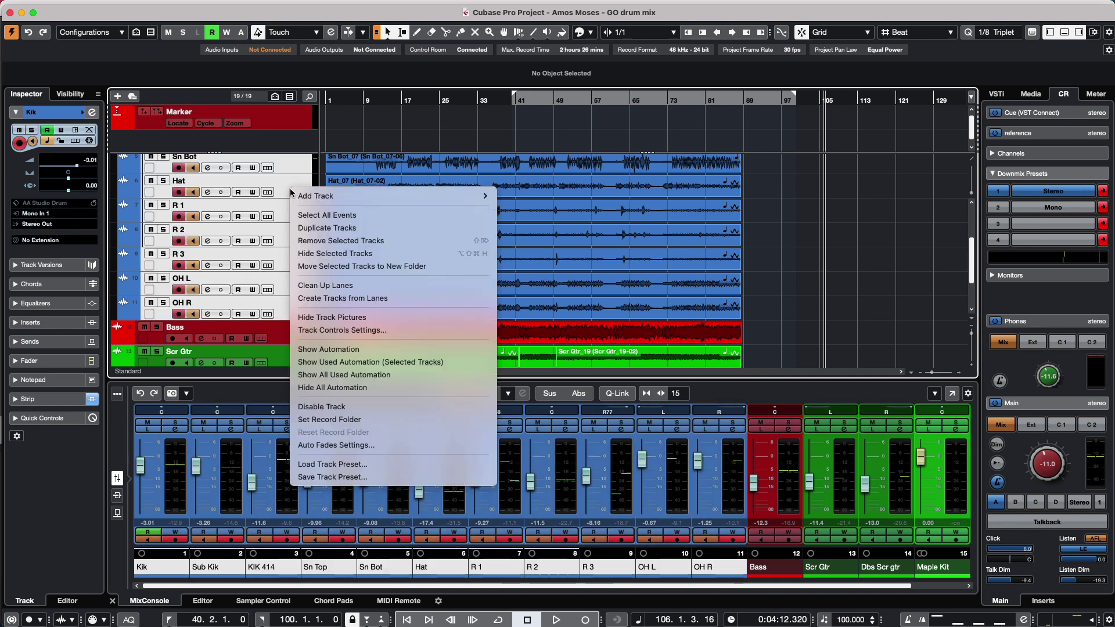
pyautogui.click(359, 478)
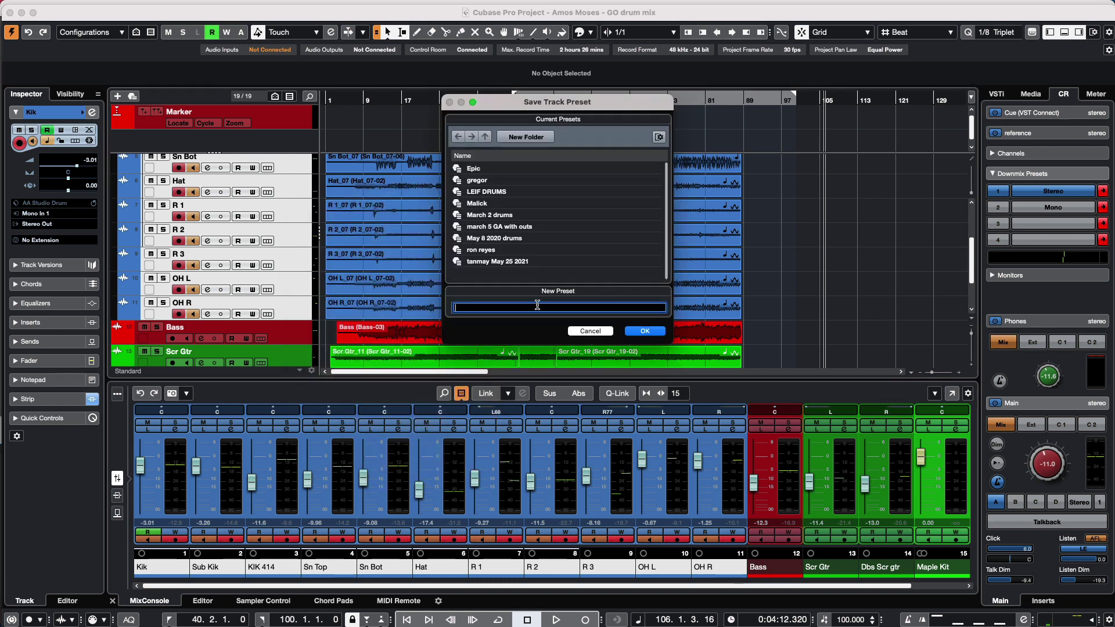
pyautogui.write('AAA Drums')
pyautogui.press('Return')
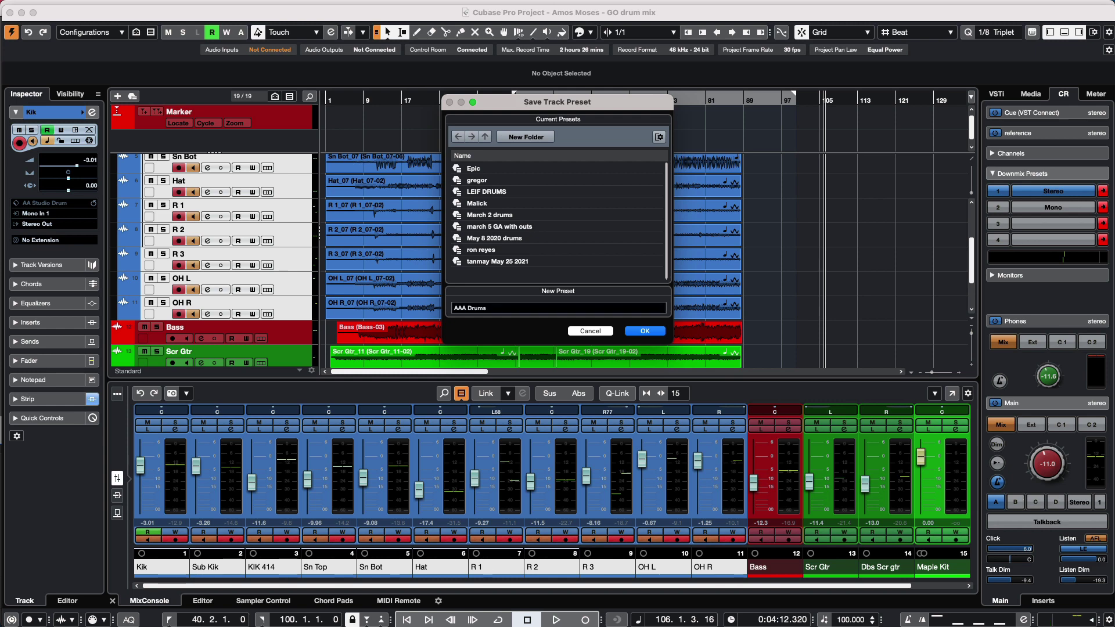
pyautogui.click(650, 331)
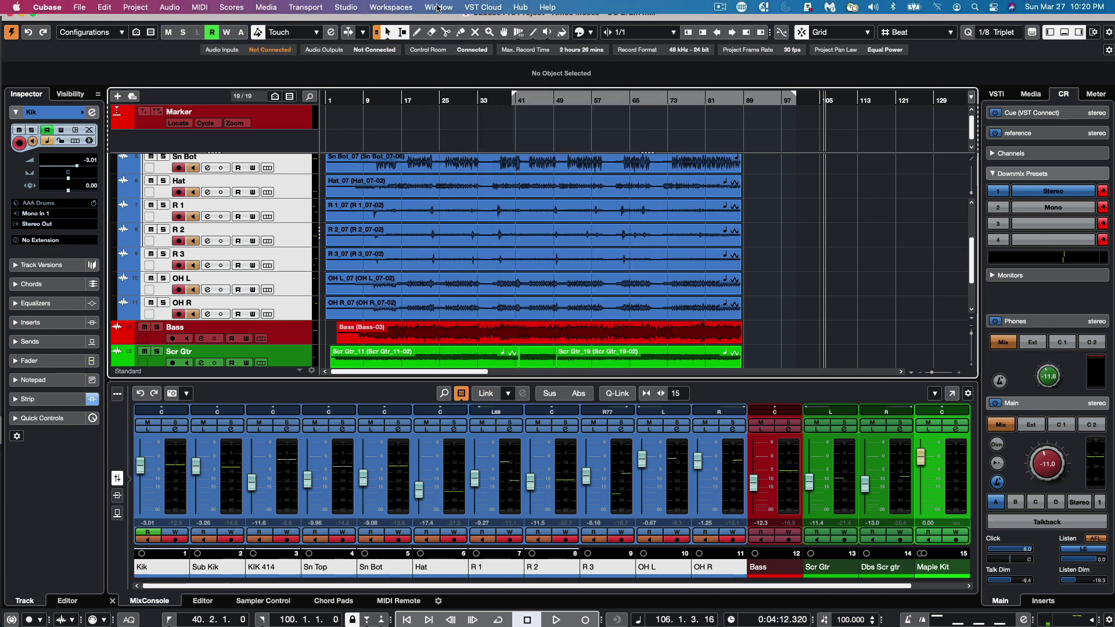
# - Switch to the Untitled1 project from the Window menu, activate it and maximise its window
pyautogui.click(438, 7)
pyautogui.moveTo(398, 6)
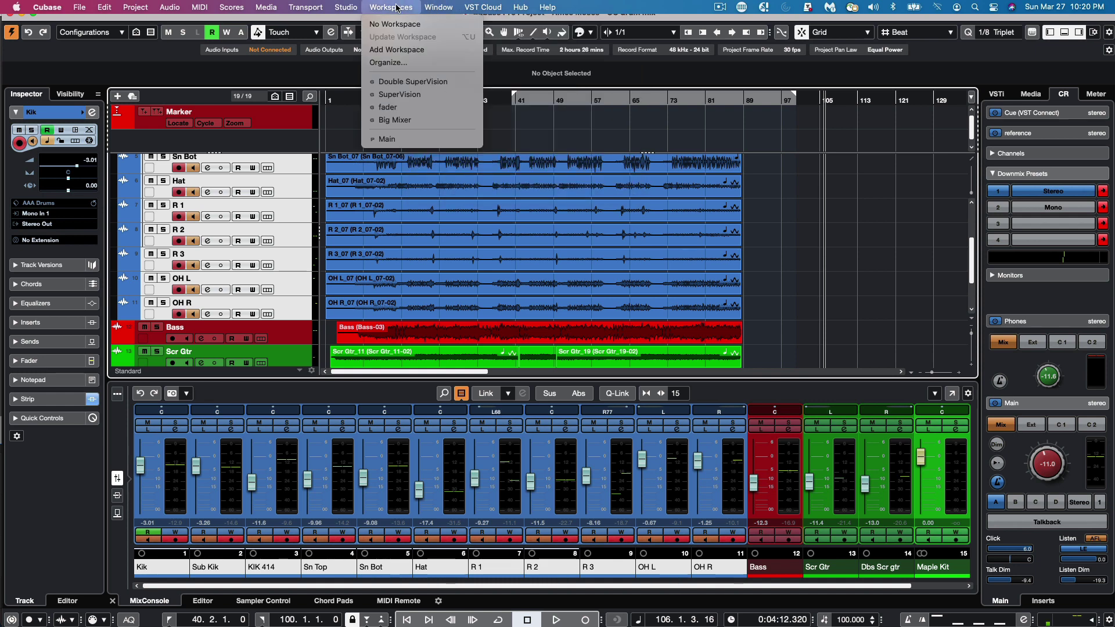
pyautogui.moveTo(345, 8)
pyautogui.moveTo(493, 12)
pyautogui.moveTo(450, 9)
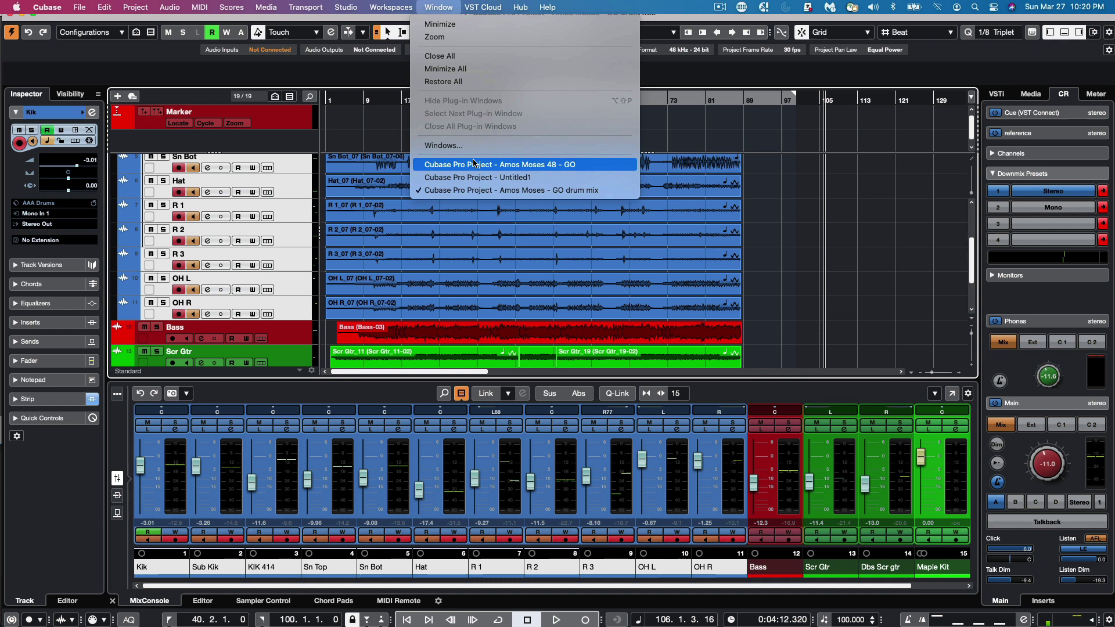
pyautogui.click(476, 177)
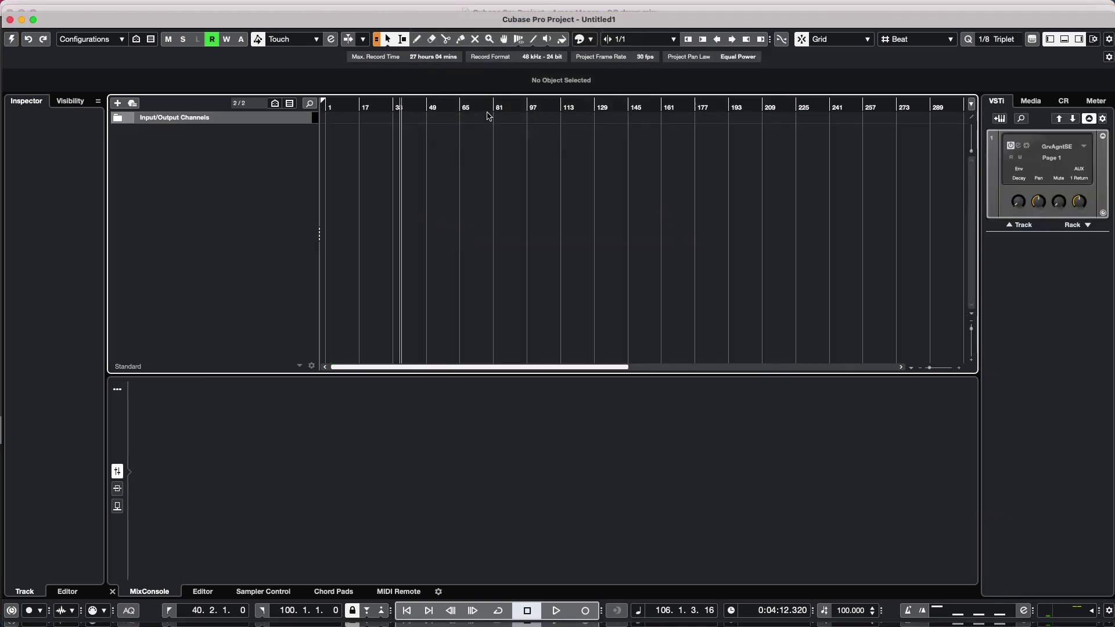
pyautogui.click(10, 39)
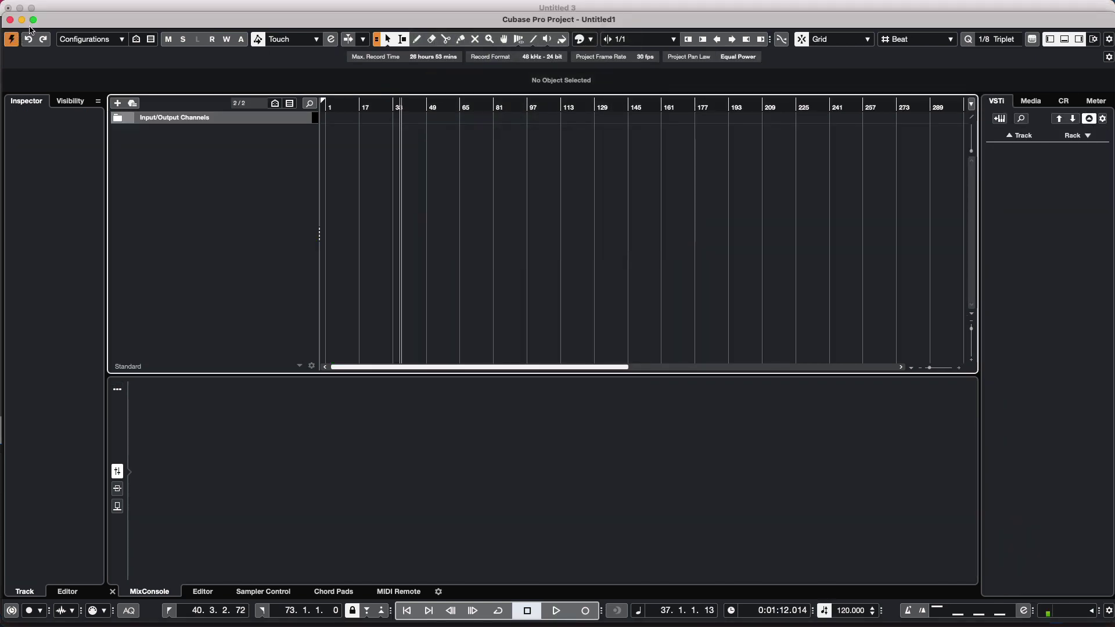
pyautogui.click(33, 20)
# - Add tracks from the 'AAA Drums' preset, filtered by TrackPreset Multi media type, into Untitled1
pyautogui.rightClick(185, 143)
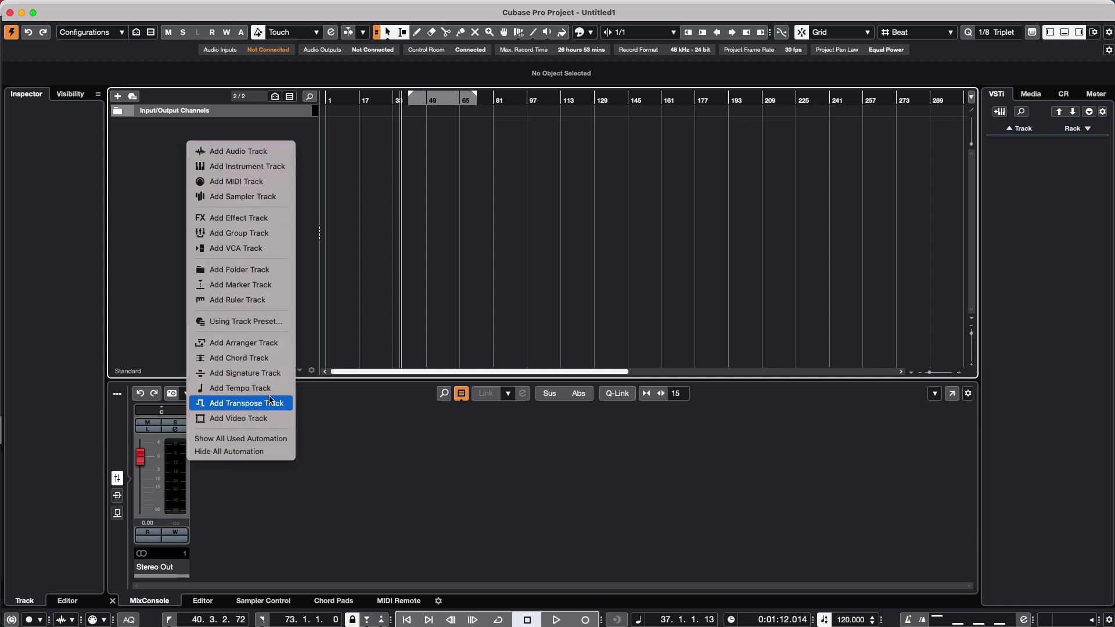
pyautogui.click(271, 321)
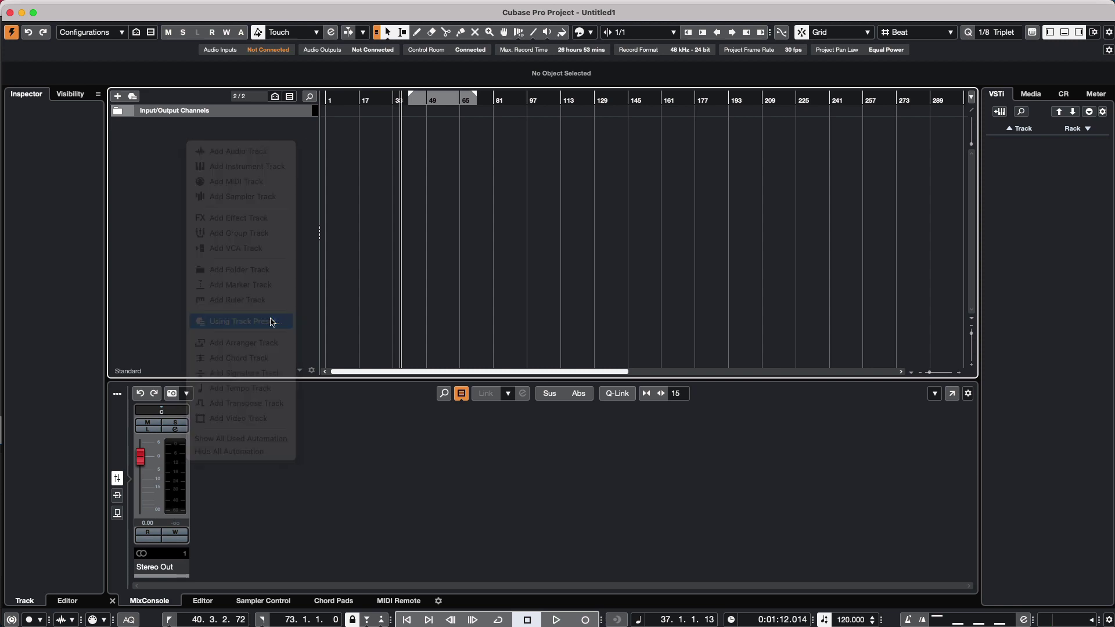
pyautogui.click(483, 290)
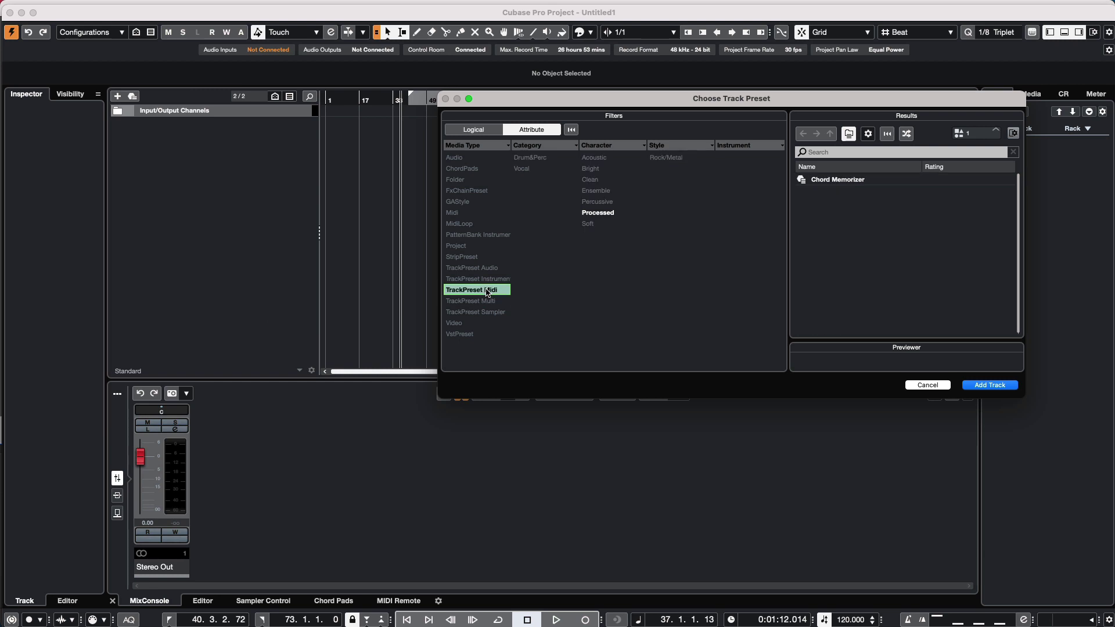
pyautogui.click(487, 301)
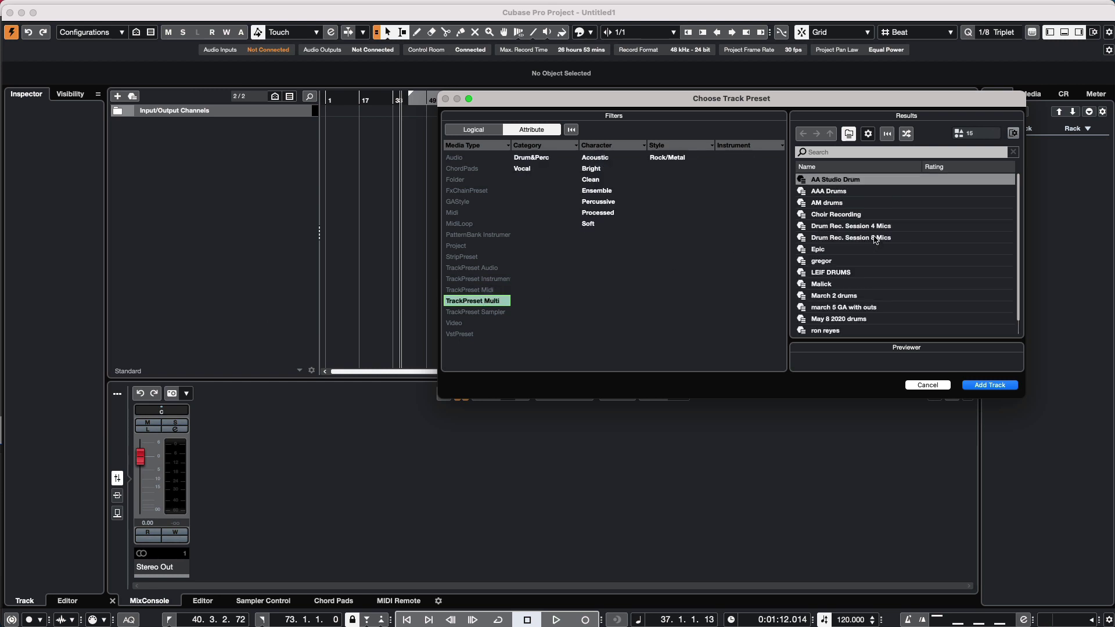
pyautogui.doubleClick(840, 195)
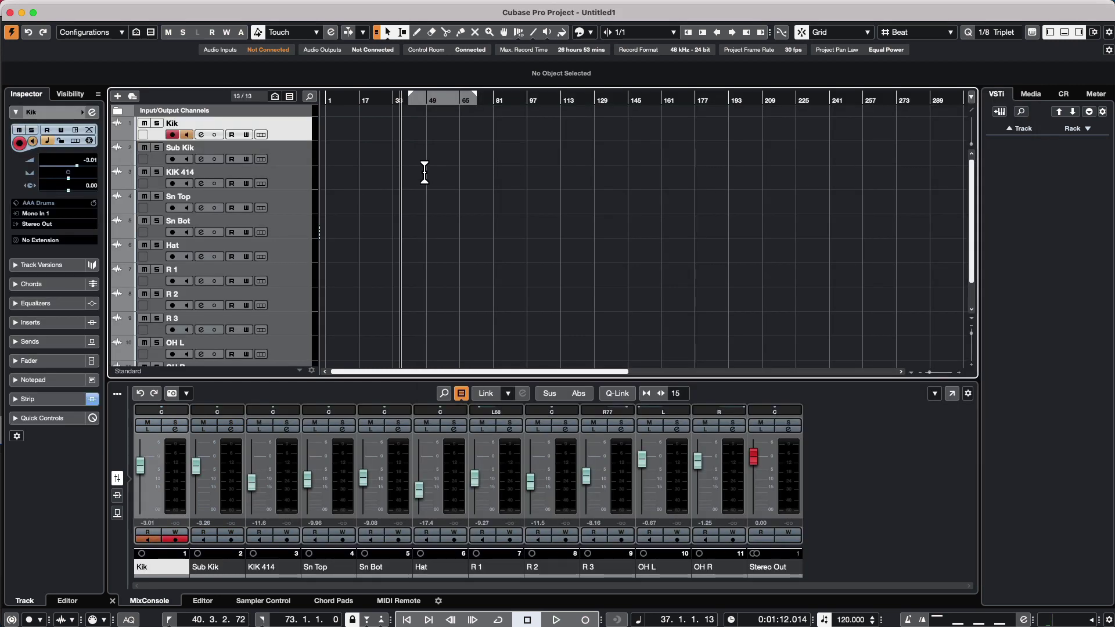
# - Check the Kik, Sub Kik and Hat channel settings, then undo adding the eleven drum tracks
pyautogui.click(181, 430)
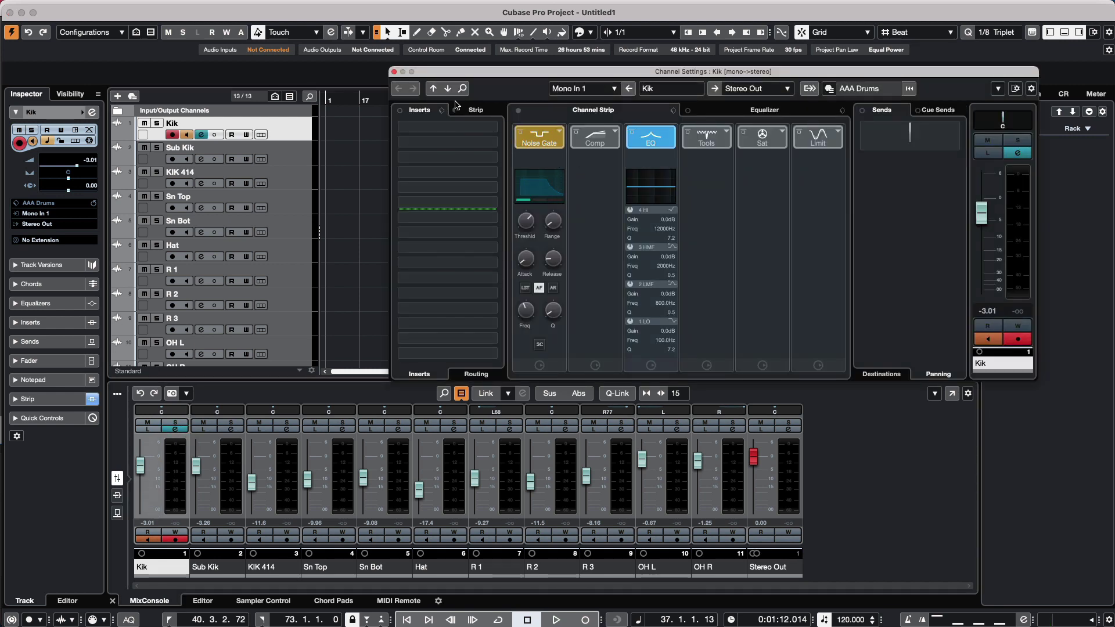
pyautogui.click(448, 88)
pyautogui.click(447, 88)
pyautogui.click(447, 88)
pyautogui.click(447, 88)
pyautogui.click(448, 88)
pyautogui.click(448, 88)
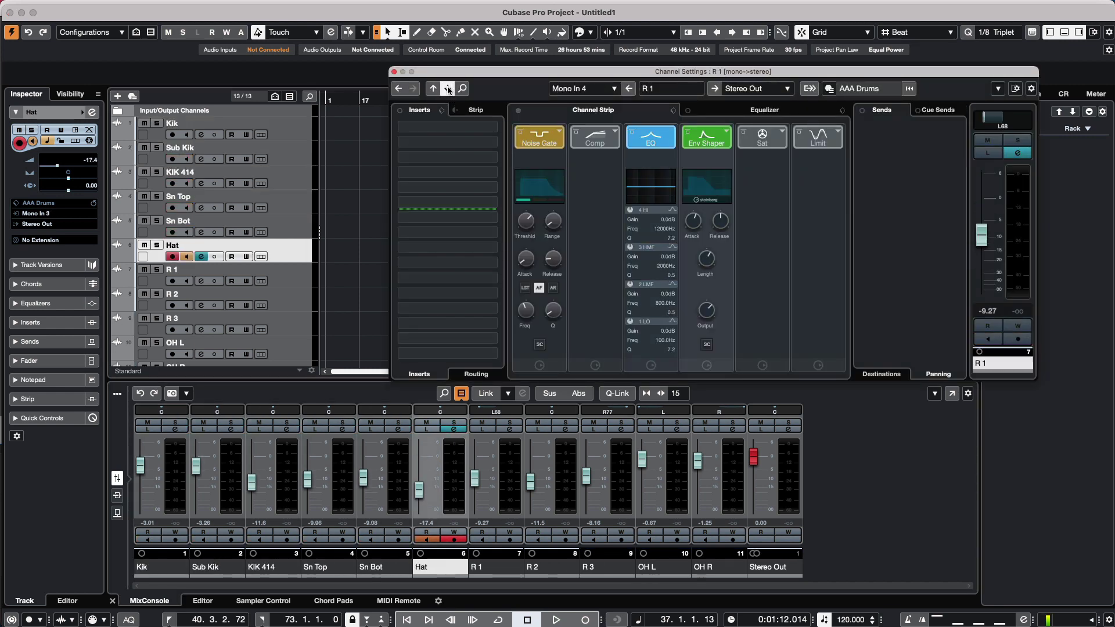
pyautogui.click(435, 88)
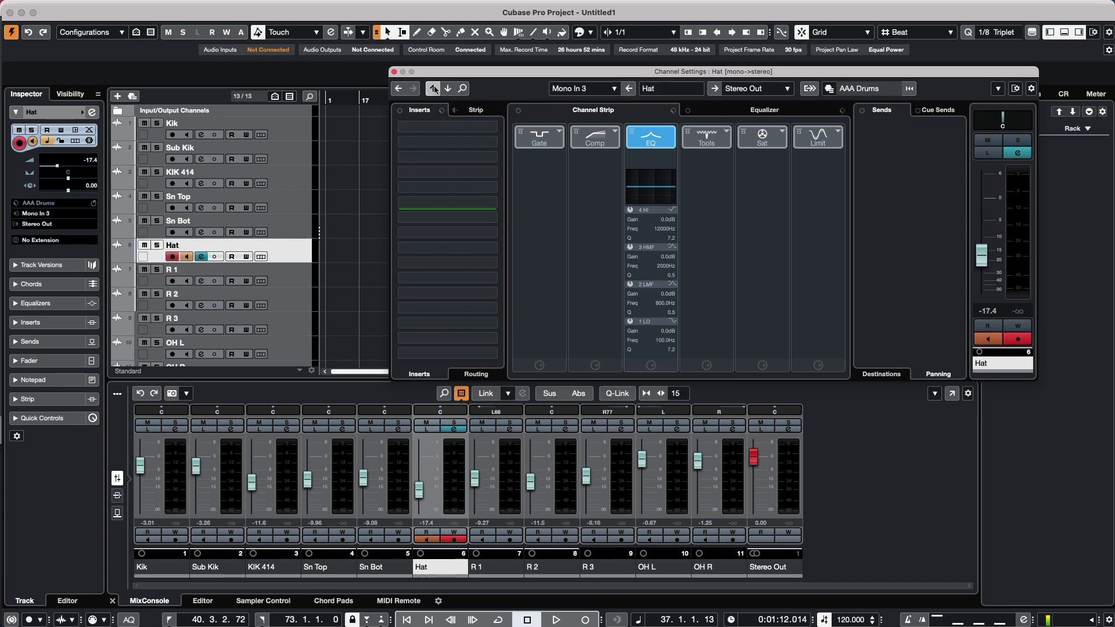
pyautogui.click(435, 89)
pyautogui.click(435, 88)
pyautogui.click(435, 88)
pyautogui.click(434, 89)
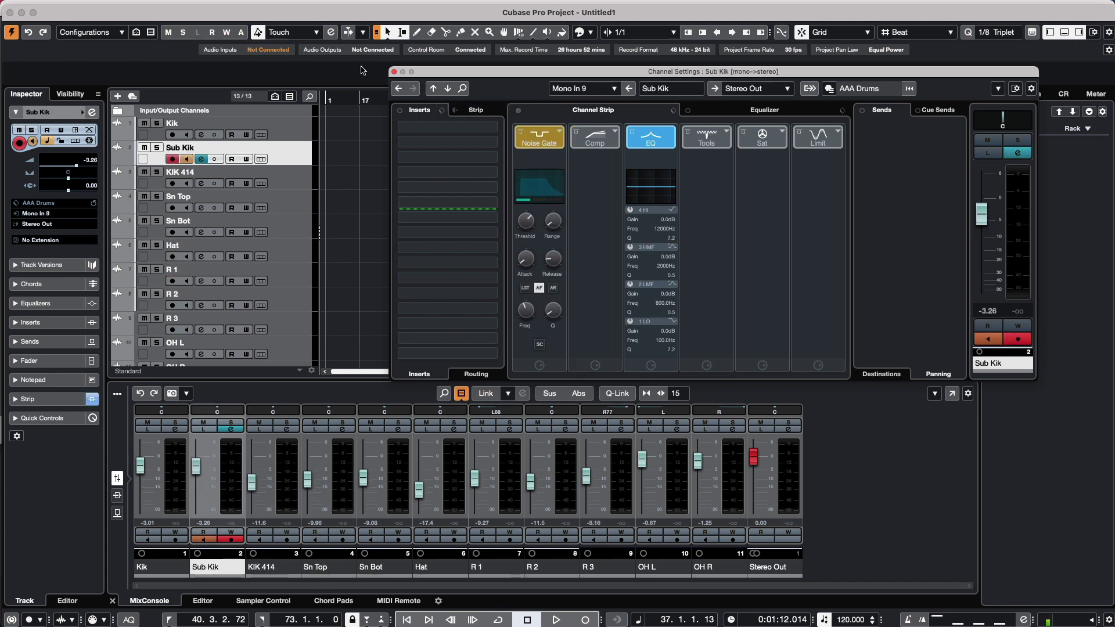
pyautogui.click(394, 72)
pyautogui.press('super+z')
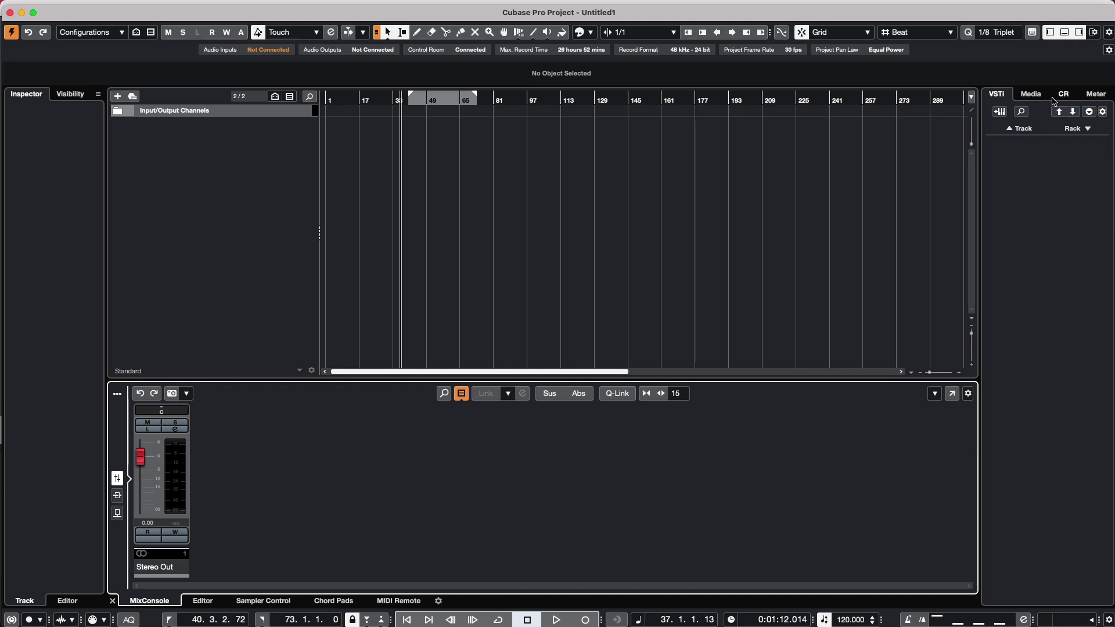
# - Drag 'AAA Drums' from User Presets > Track Presets > Multi into the track list, then undo
pyautogui.click(1033, 95)
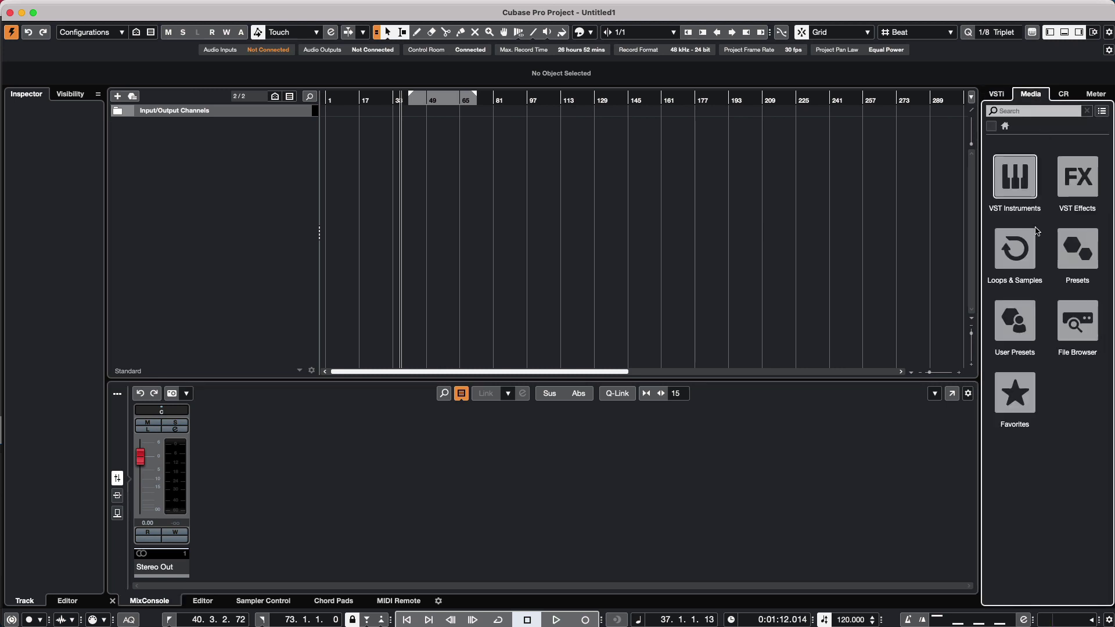
pyautogui.click(1025, 317)
pyautogui.click(1015, 186)
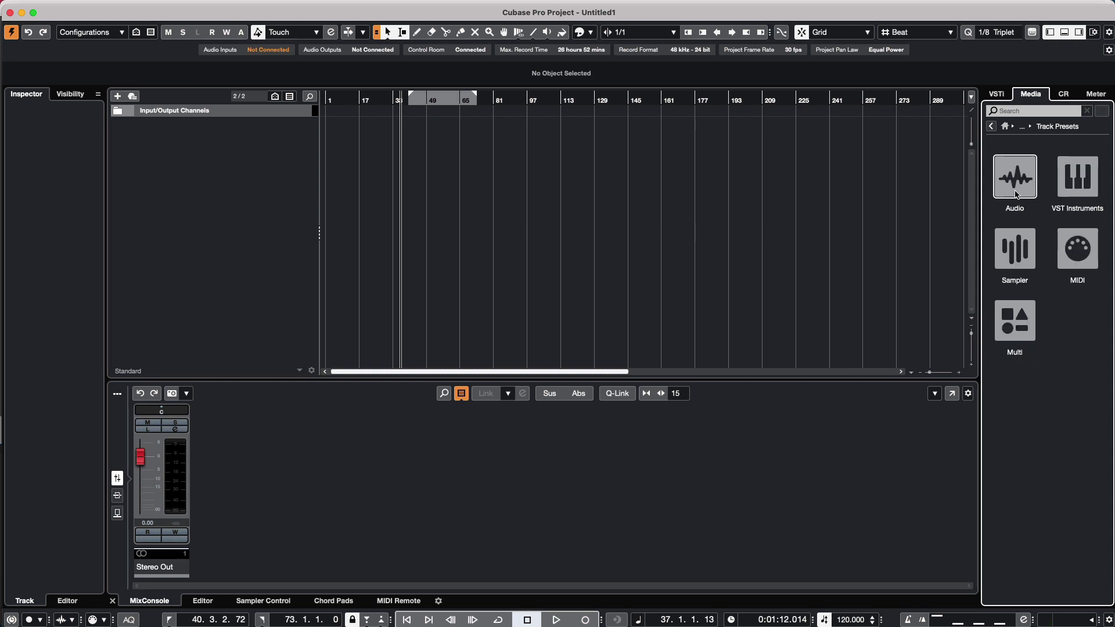
pyautogui.click(1015, 321)
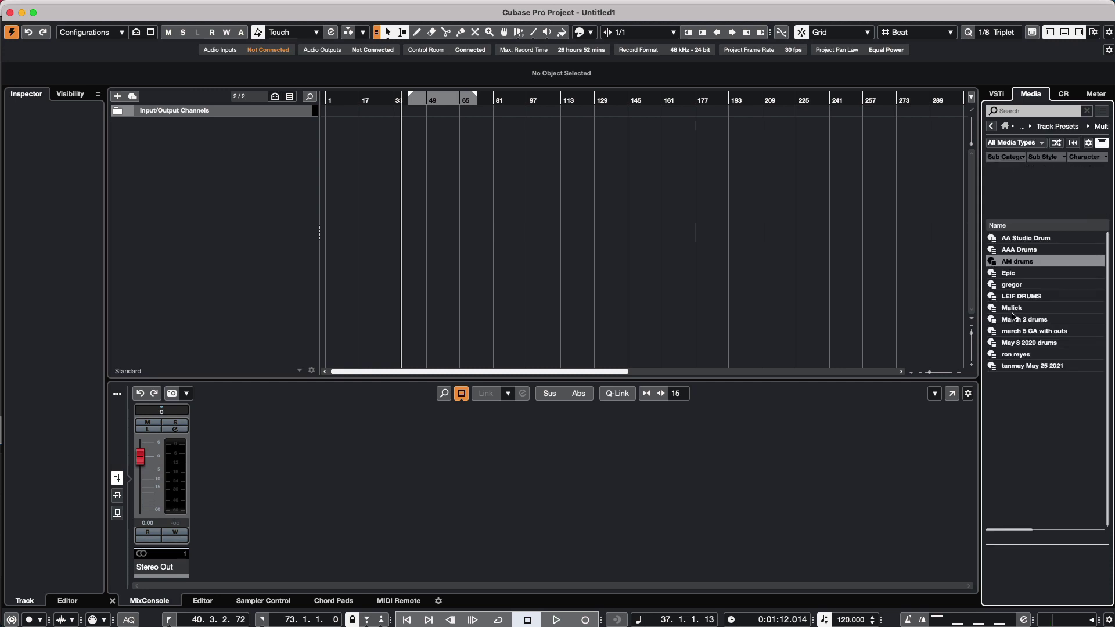
pyautogui.click(1013, 266)
pyautogui.moveTo(1019, 256); pyautogui.dragTo(293, 144)
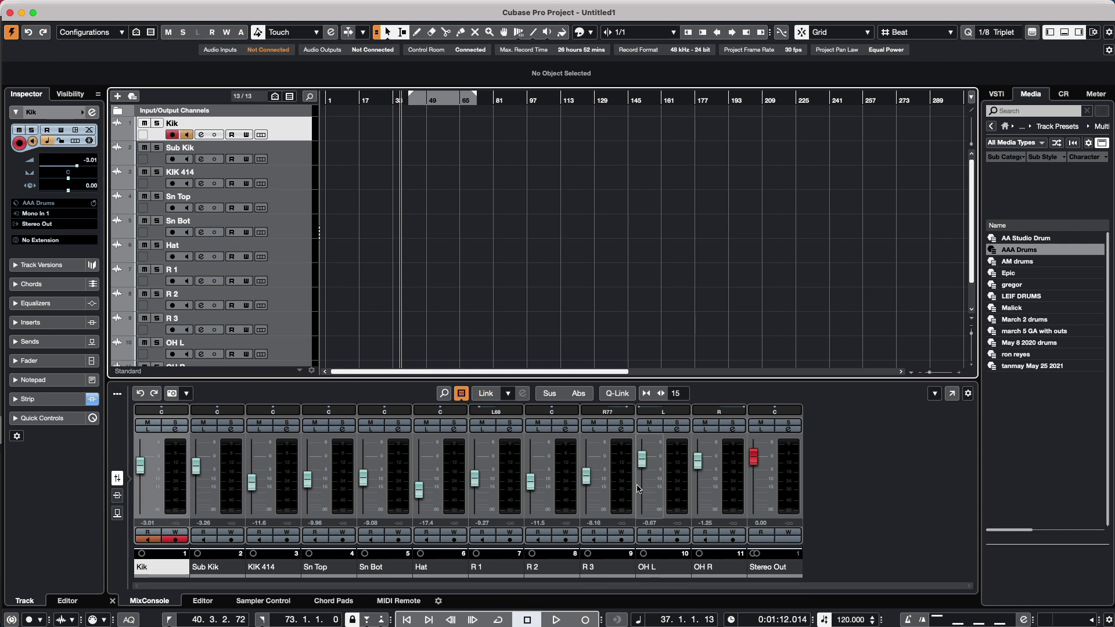
pyautogui.press('super+z')
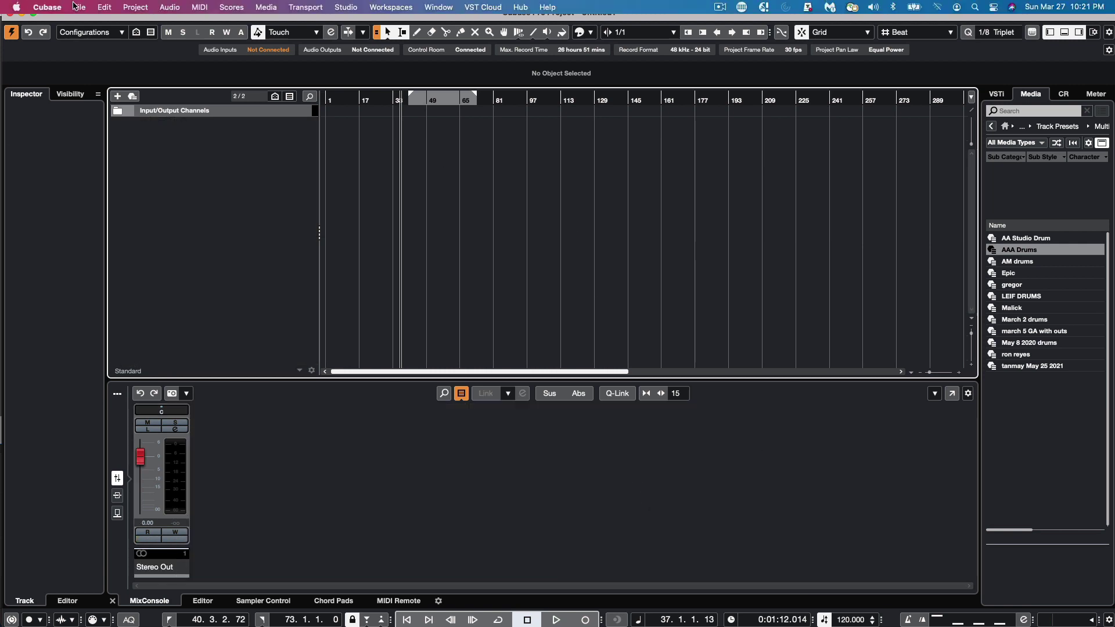
# - Open 'Amos Moses - GO drum mix.cpr' through File > Import > Tracks from Project
pyautogui.click(79, 7)
pyautogui.moveTo(126, 183)
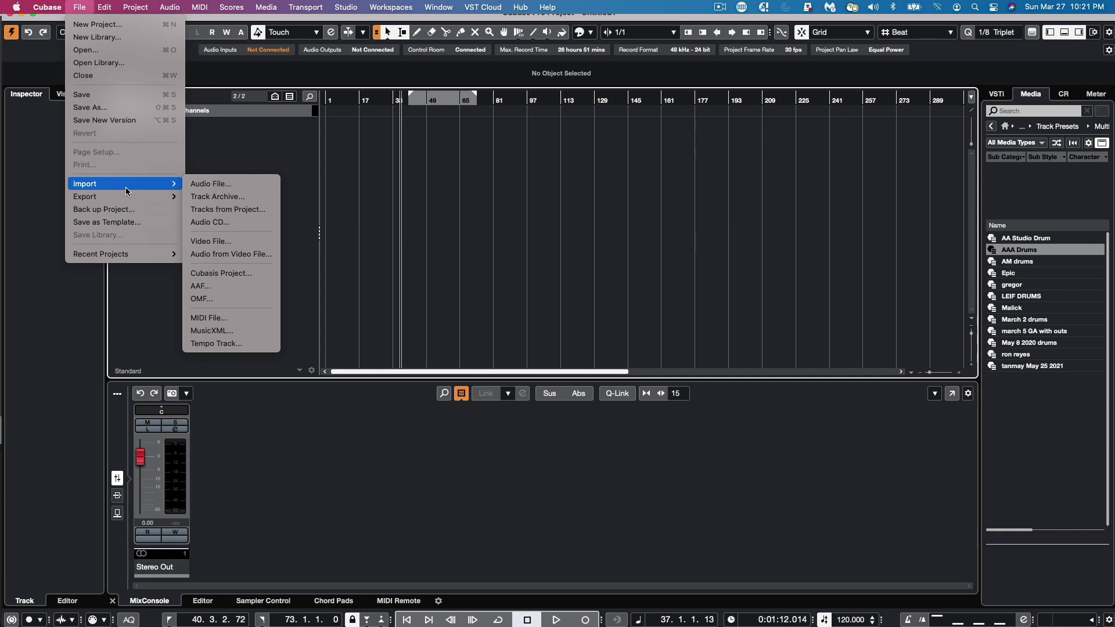
pyautogui.click(263, 209)
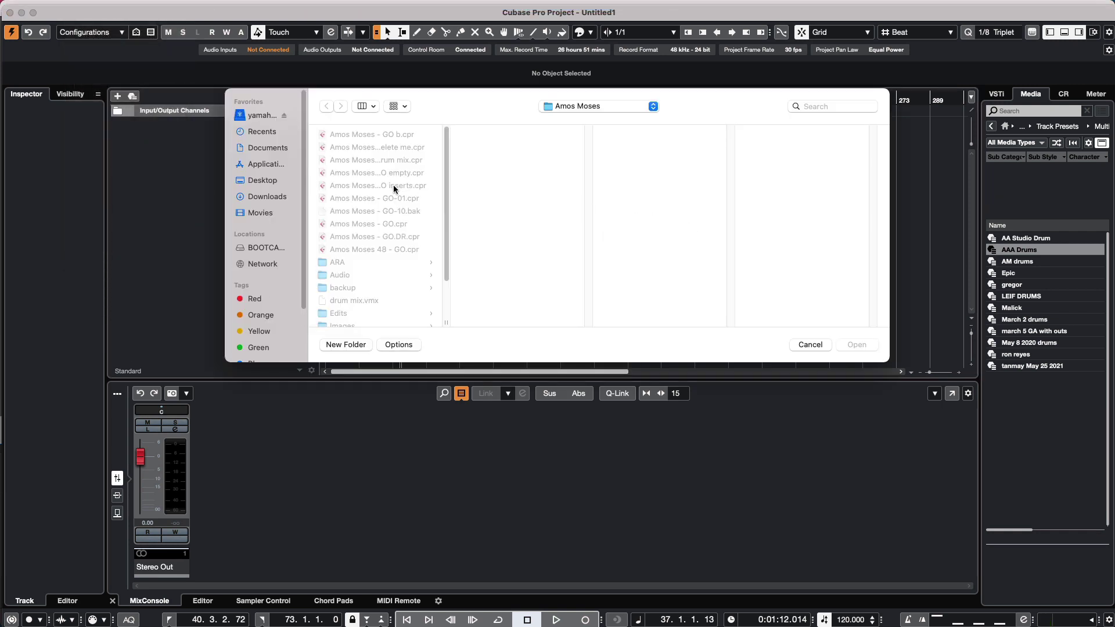
pyautogui.click(410, 161)
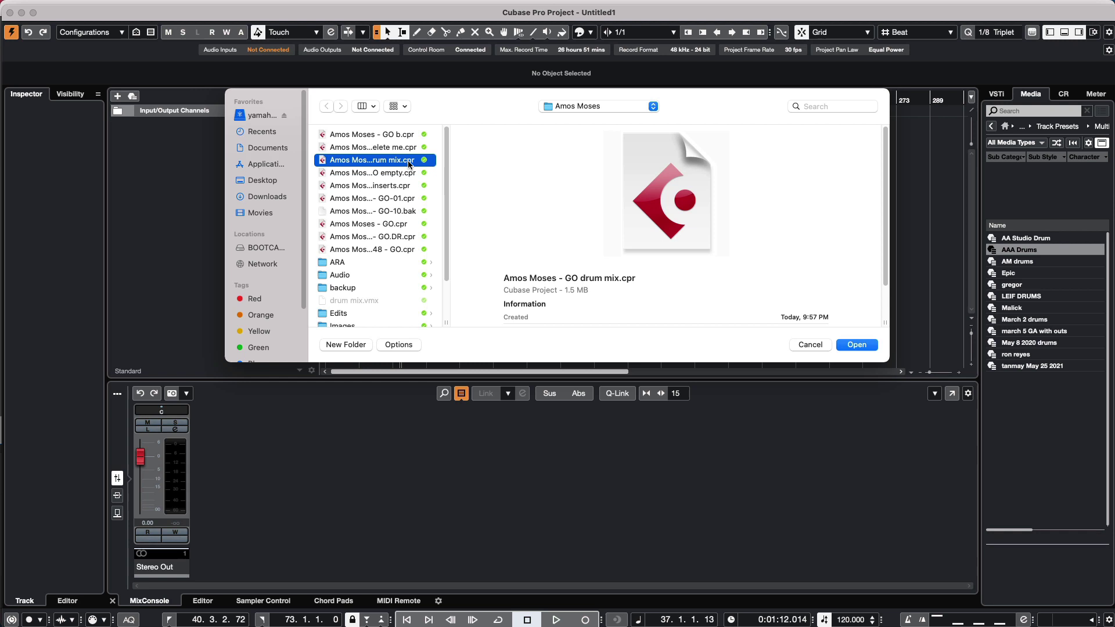
pyautogui.click(856, 344)
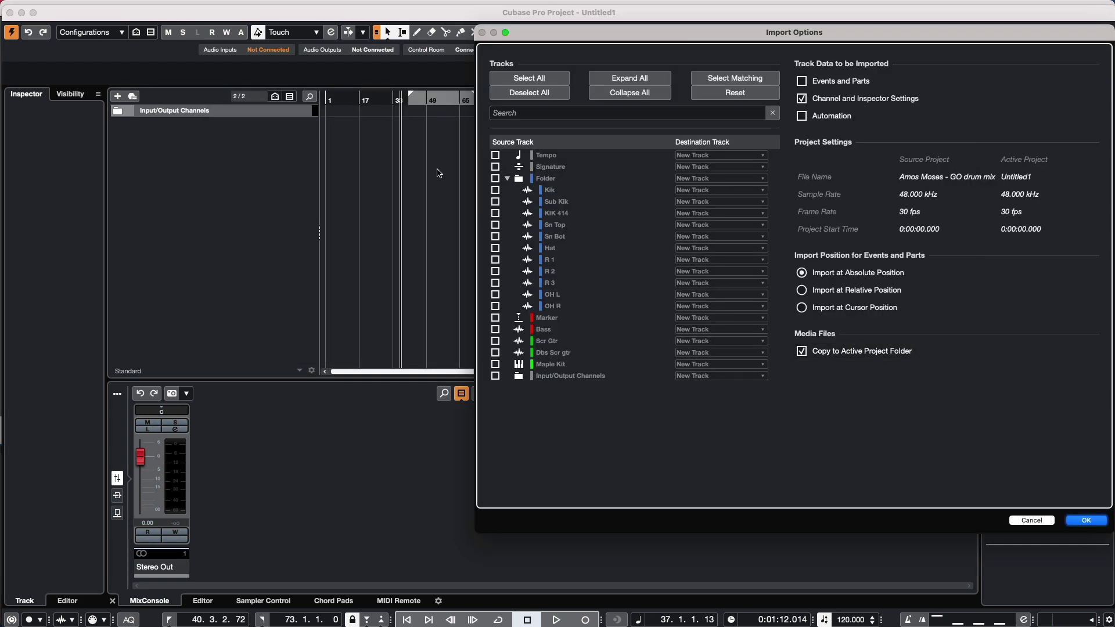
# - Tick the drum Folder with all its tracks and import them with channel settings
pyautogui.click(494, 178)
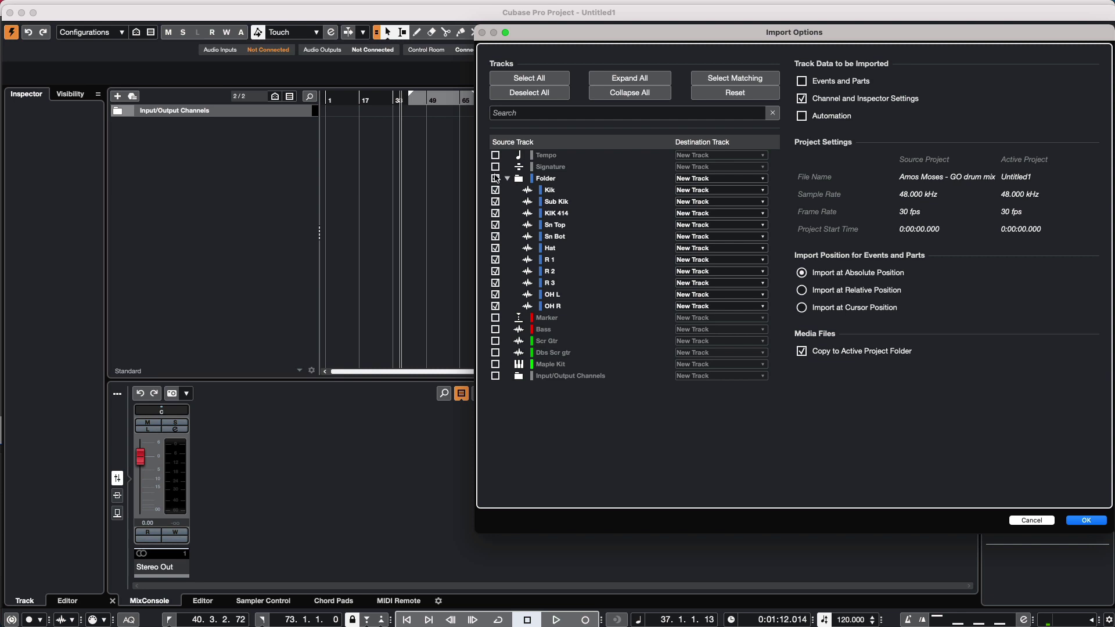
pyautogui.click(1092, 522)
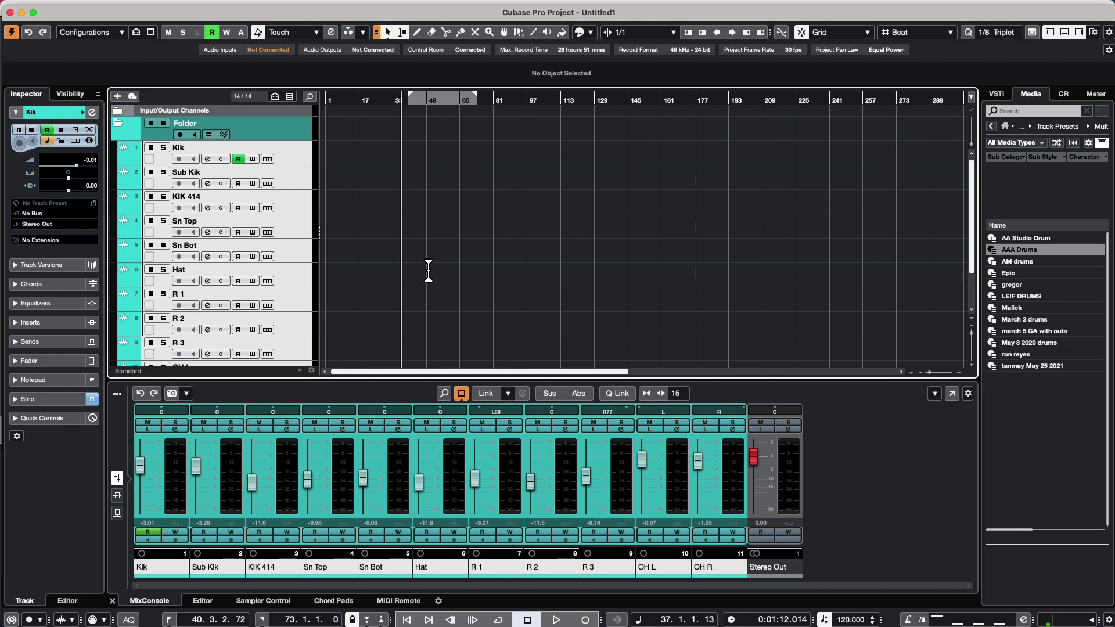
# - Delete the imported drum tracks and activate the Amos Moses 48 - GO project
pyautogui.press('Delete')
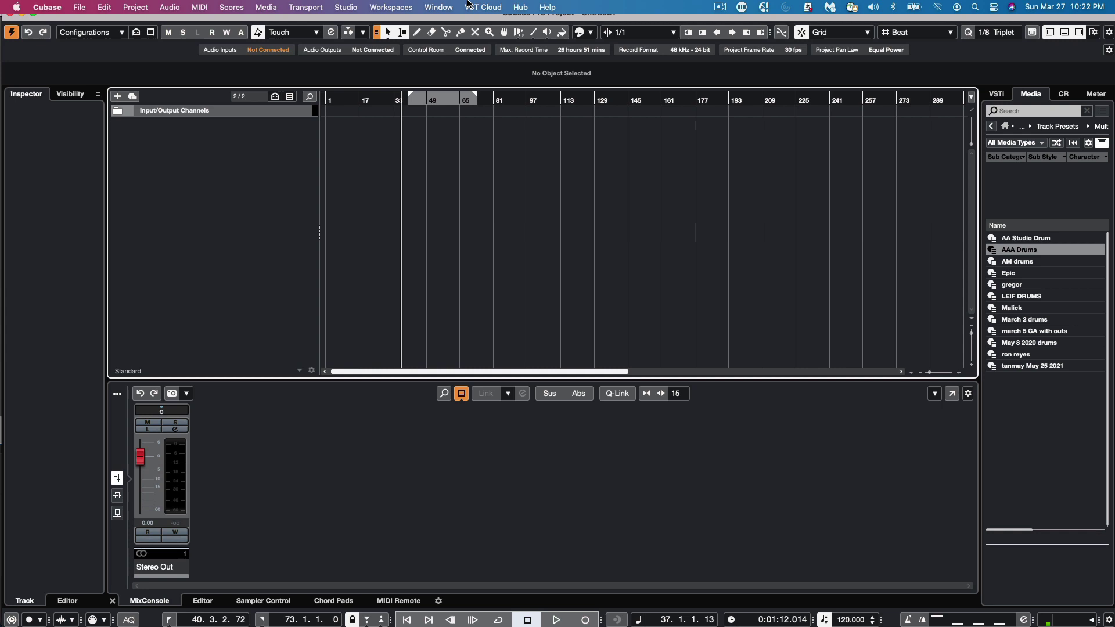
pyautogui.click(439, 7)
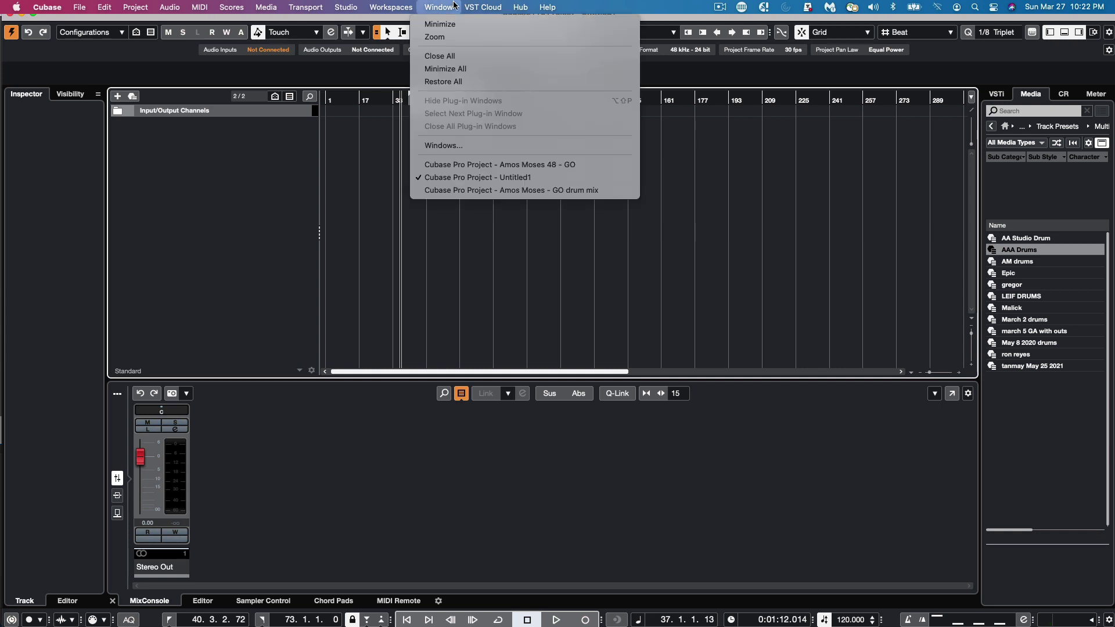
pyautogui.click(475, 166)
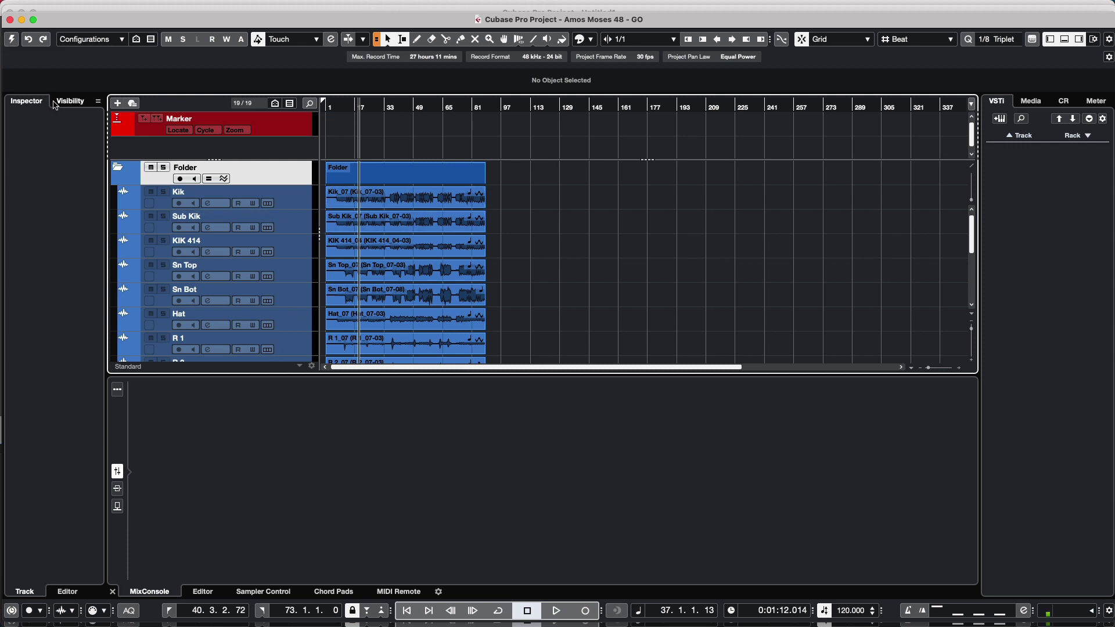
pyautogui.click(11, 39)
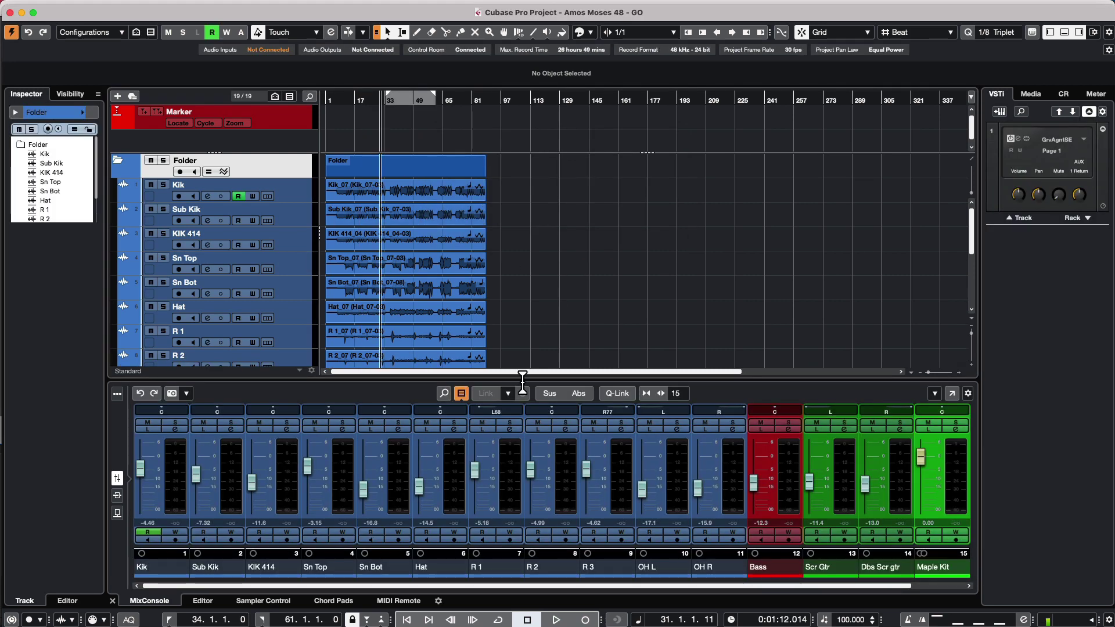
# - Bring the GO drum mix project to the front and activate it
pyautogui.click(436, 7)
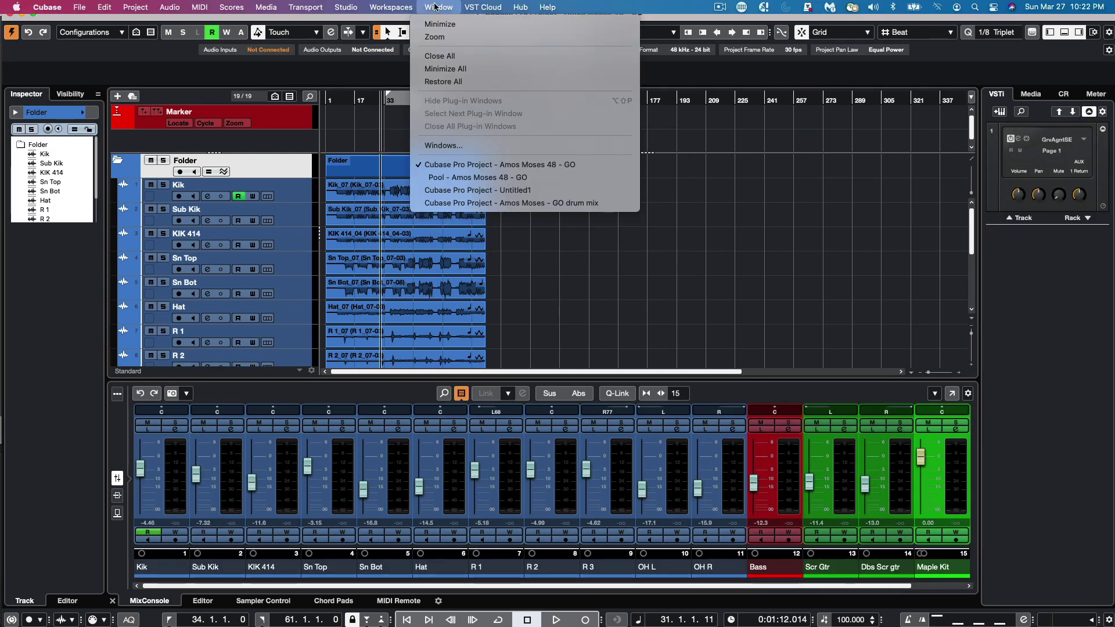
pyautogui.click(486, 203)
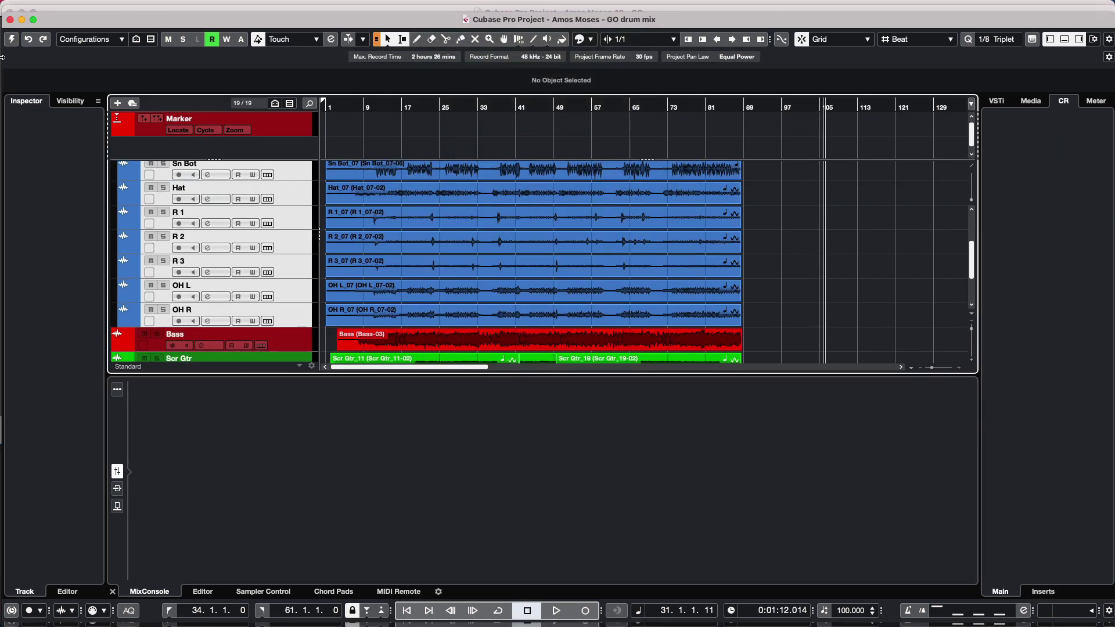
pyautogui.click(12, 40)
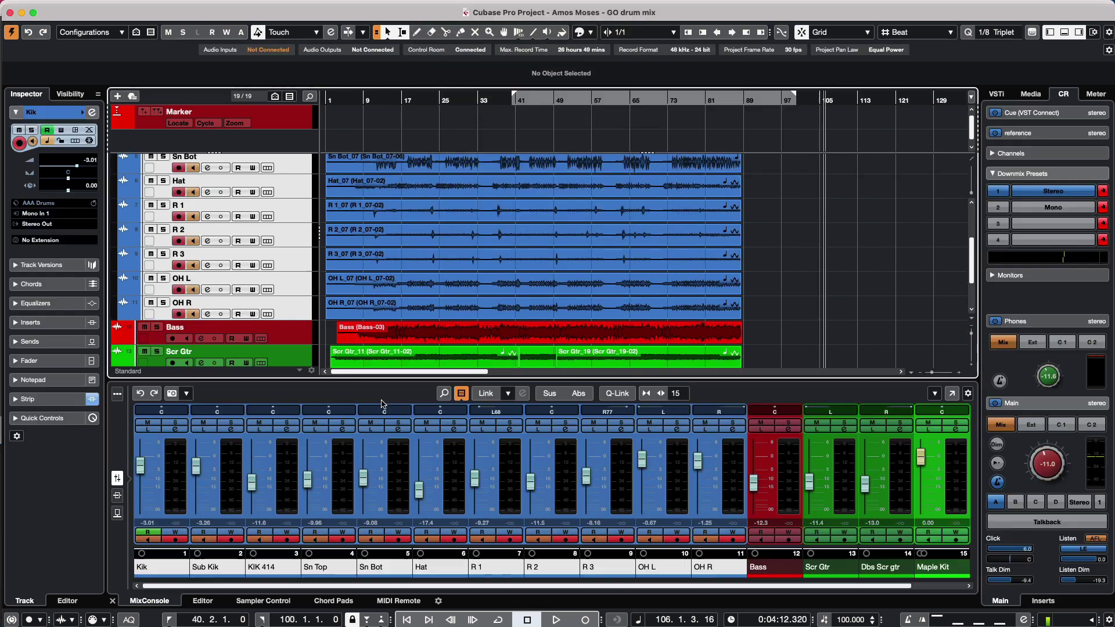
# - In the full-window MixConsole, save channels Kik through OH R as 'AAAdrums' via Save Selected Channels
pyautogui.click(952, 393)
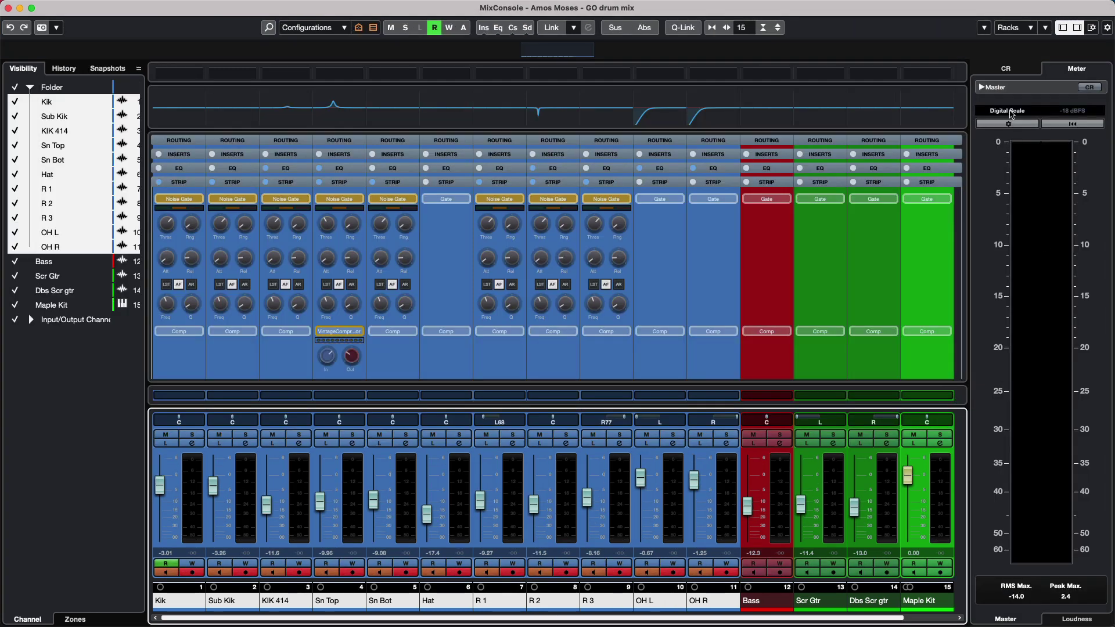
pyautogui.click(191, 494)
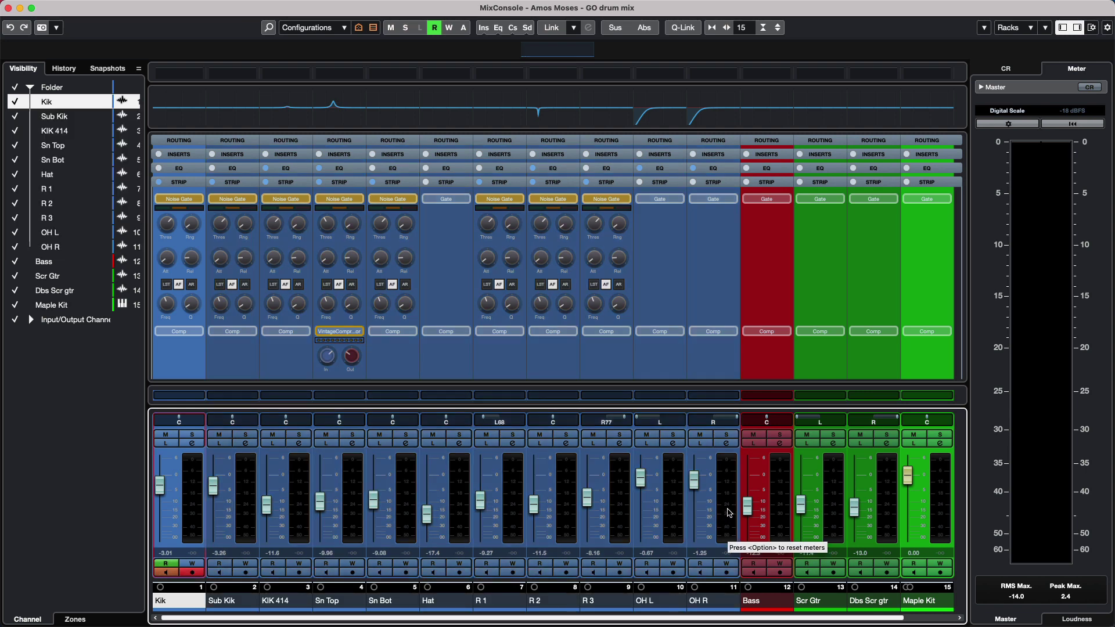
pyautogui.keyDown('shift'); pyautogui.click(730, 514); pyautogui.keyUp('shift')
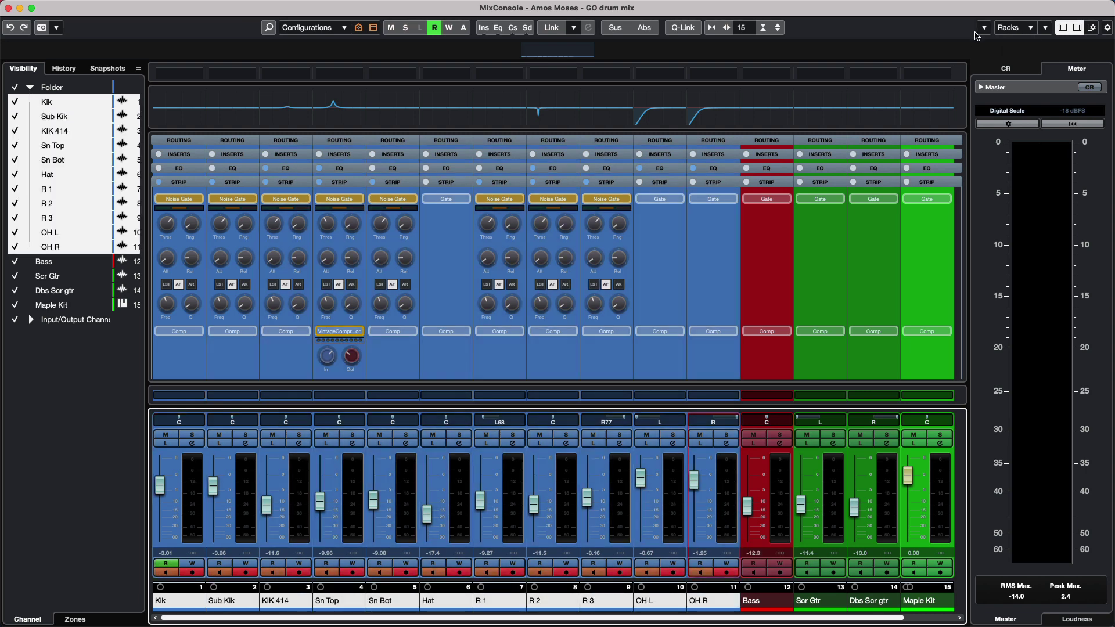
pyautogui.click(983, 29)
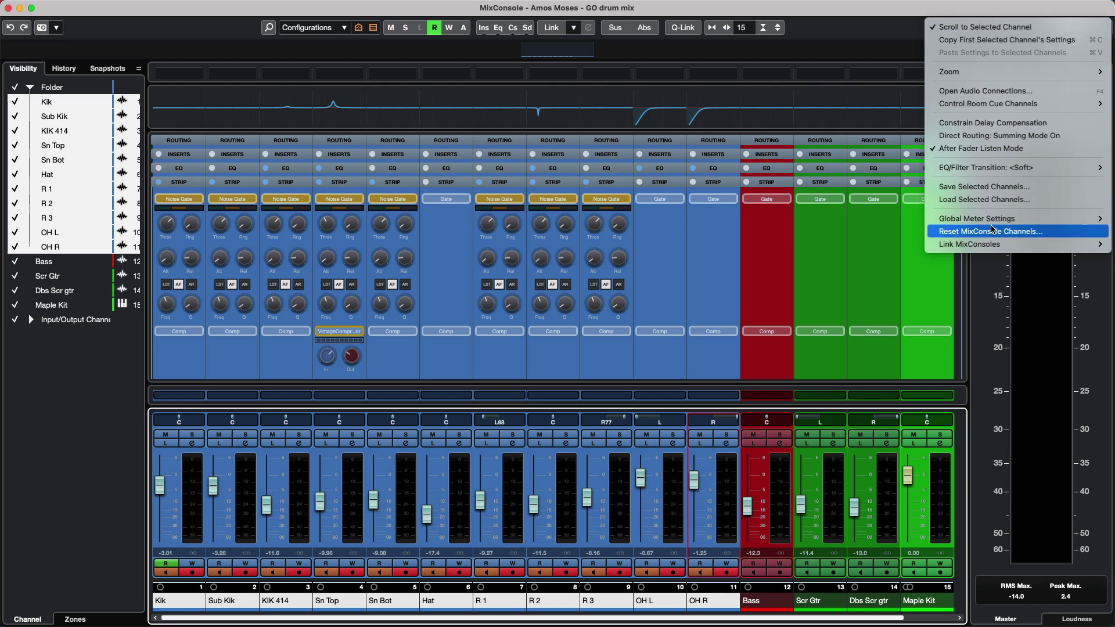
pyautogui.click(1017, 187)
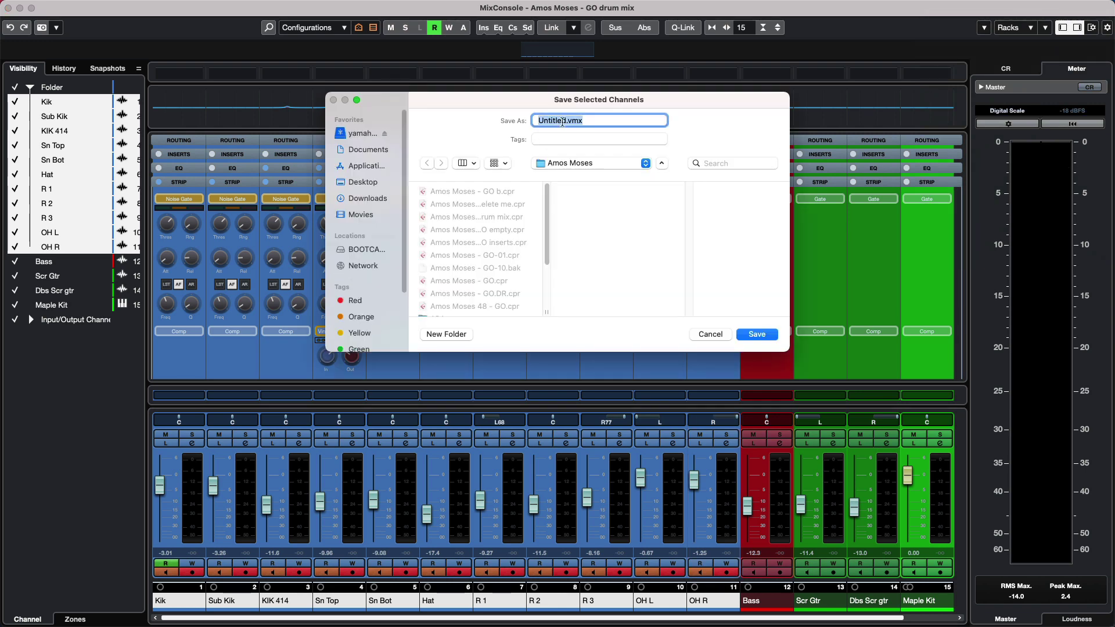
pyautogui.moveTo(567, 123); pyautogui.dragTo(474, 118)
pyautogui.click(566, 121)
pyautogui.write('AAA')
pyautogui.write('drums')
pyautogui.press('Return')
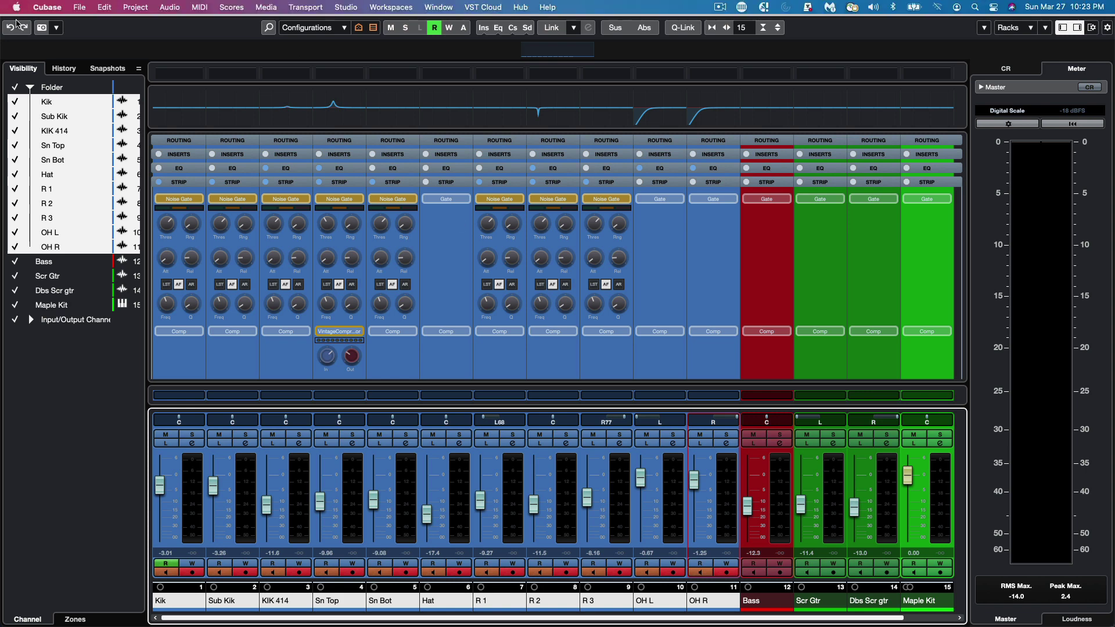
# - Close the MixConsole window and activate the Amos Moses 48 - GO project
pyautogui.click(8, 7)
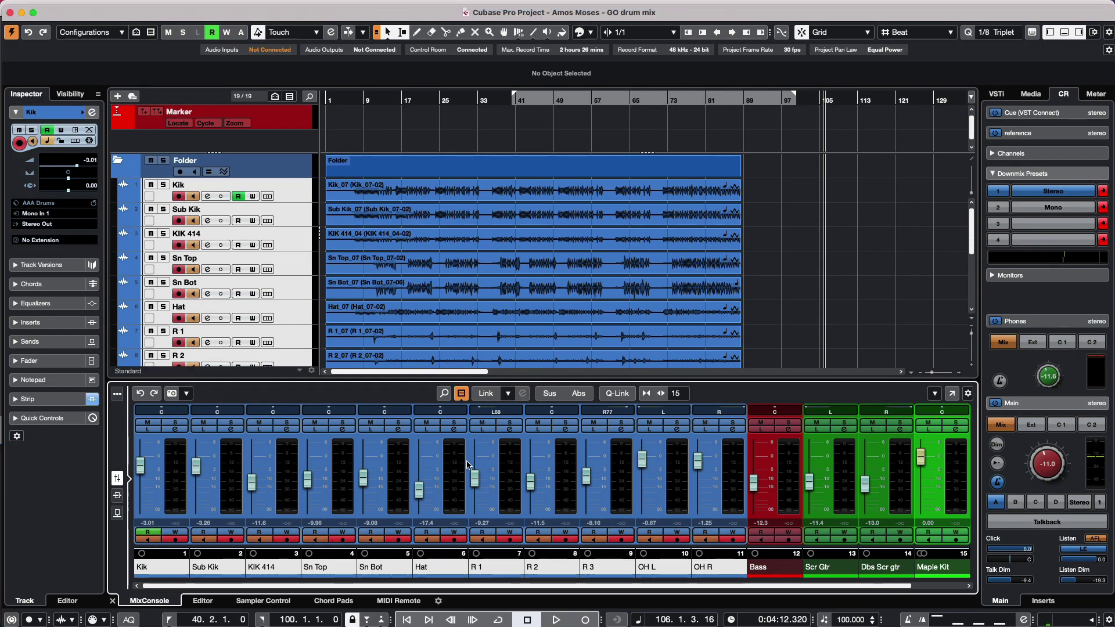
pyautogui.click(439, 7)
pyautogui.moveTo(406, 6)
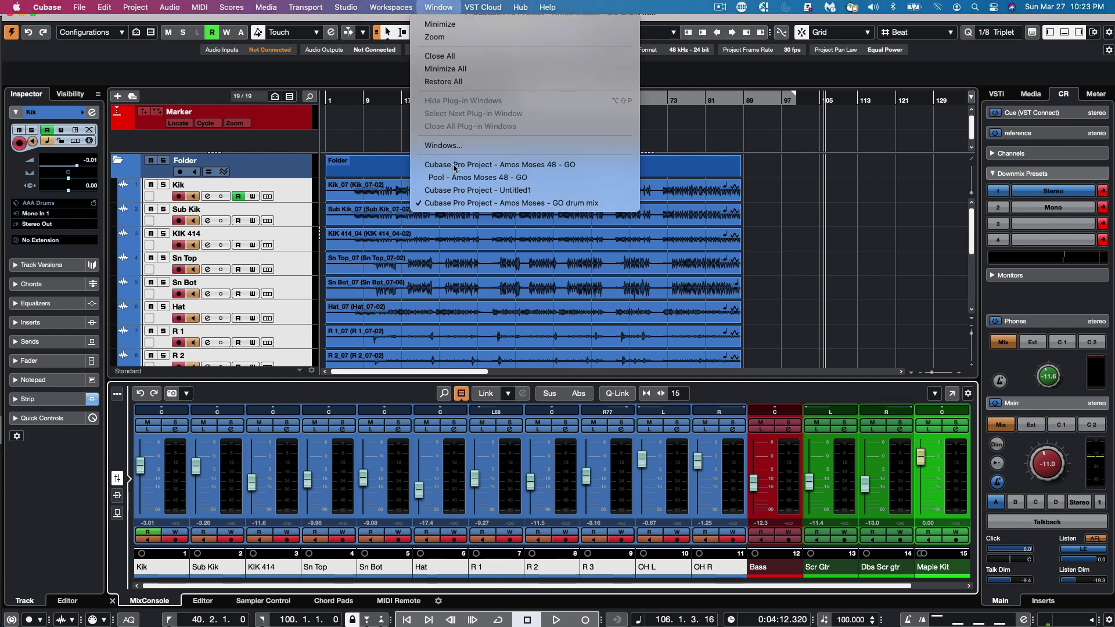
pyautogui.click(465, 165)
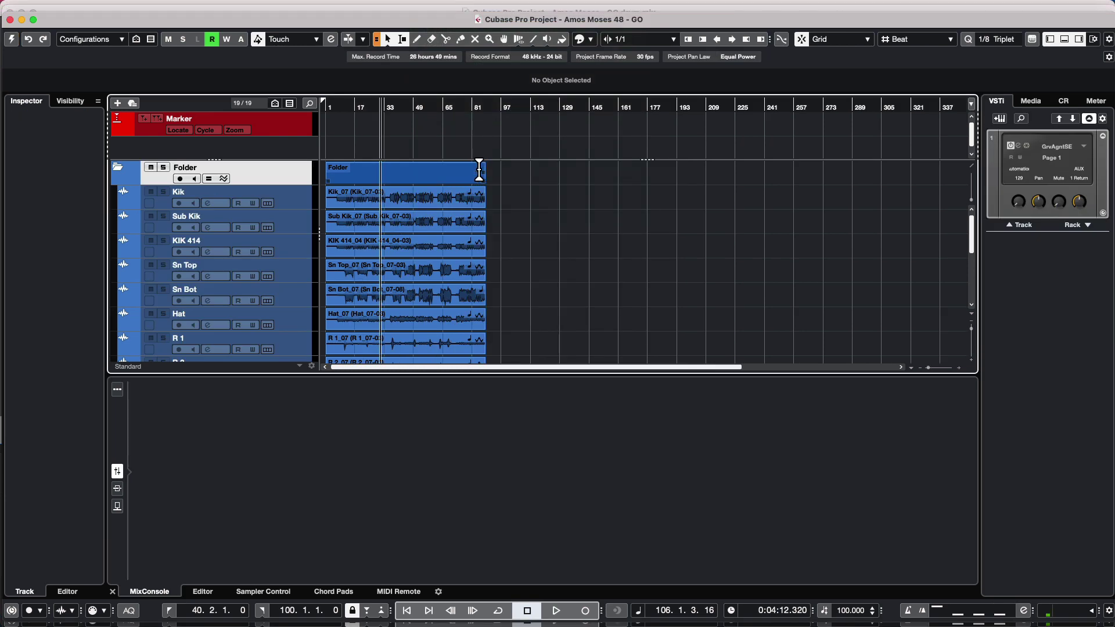
pyautogui.click(11, 39)
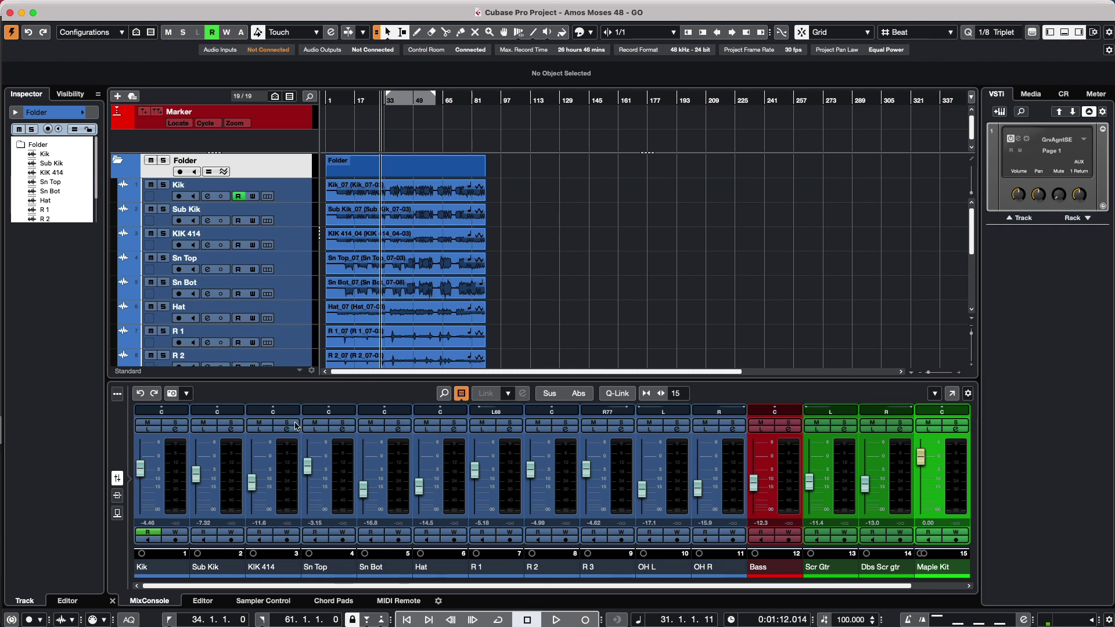
# - Pull down the drum faders: Kik -54.6, KIK 414 -32.8, Sn Top -oo, Hat -29.5, R 2 -19.6
pyautogui.click(139, 486)
pyautogui.moveTo(139, 486); pyautogui.dragTo(140, 508)
pyautogui.moveTo(196, 474); pyautogui.dragTo(252, 501)
pyautogui.moveTo(308, 467); pyautogui.dragTo(307, 510)
pyautogui.moveTo(419, 486); pyautogui.dragTo(474, 510)
pyautogui.moveTo(530, 470); pyautogui.dragTo(585, 510)
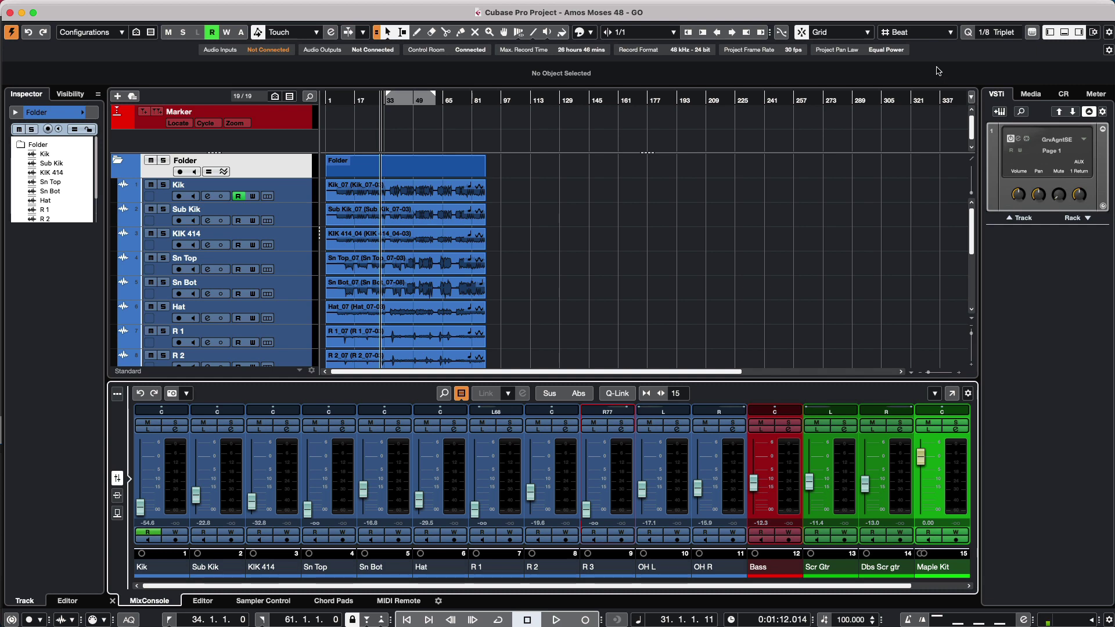
# - In the full MixConsole window, select the drum channels from Kik through OH R
pyautogui.click(951, 394)
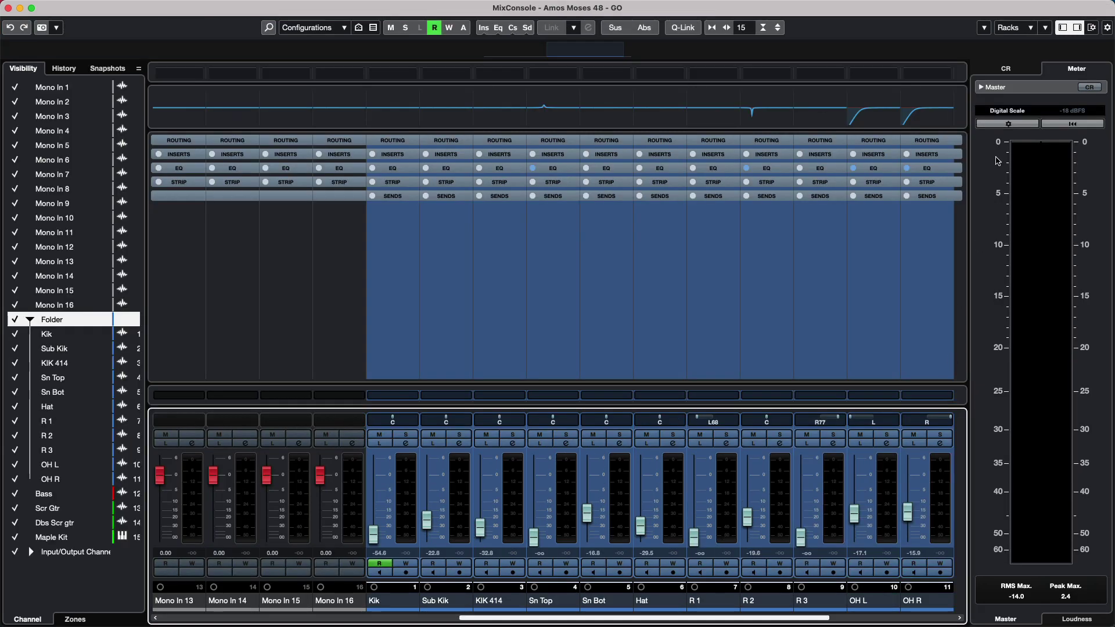
pyautogui.click(386, 601)
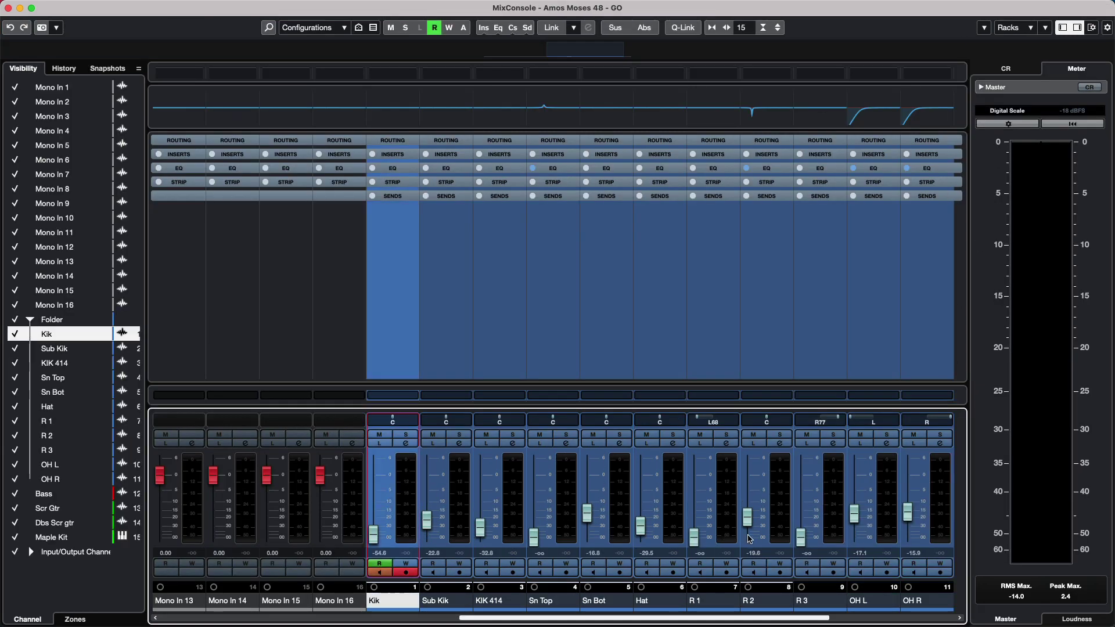
pyautogui.moveTo(490, 618); pyautogui.dragTo(519, 619)
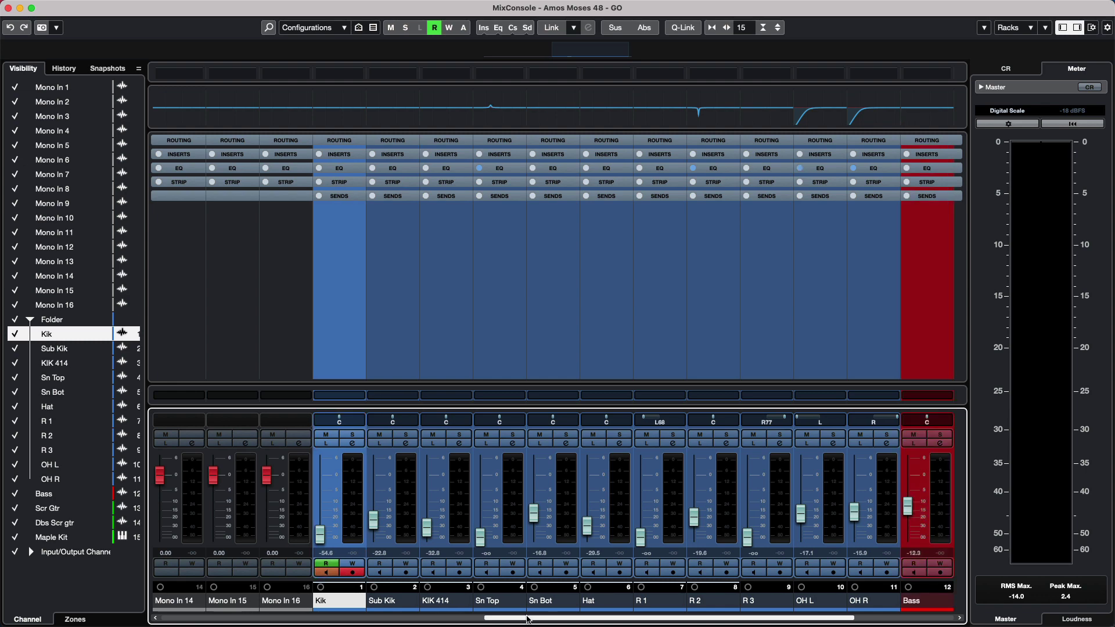
pyautogui.keyDown('shift'); pyautogui.click(873, 423); pyautogui.keyUp('shift')
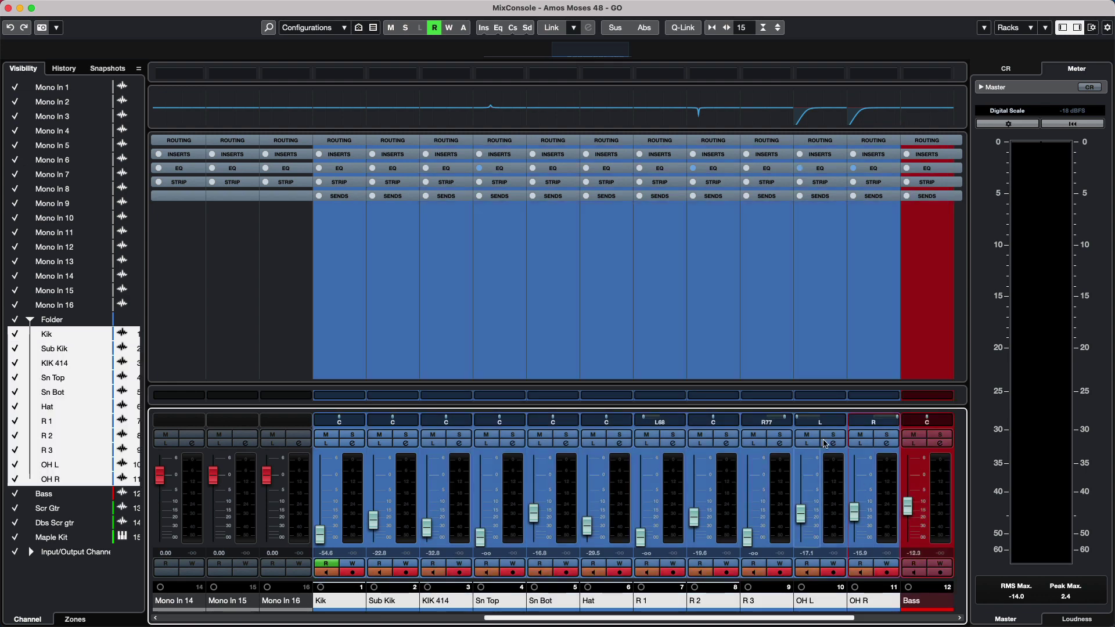
# - Load AAADrums.vmx onto the selected channels and show channel strip modules on every channel
pyautogui.moveTo(1003, 3)
pyautogui.click(984, 28)
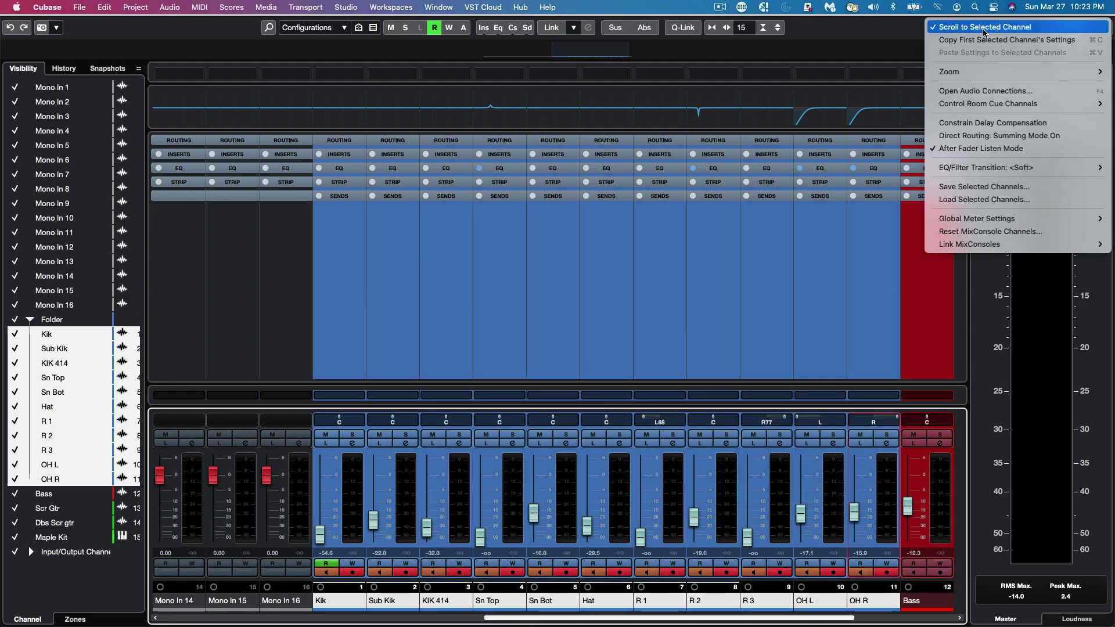
pyautogui.click(993, 200)
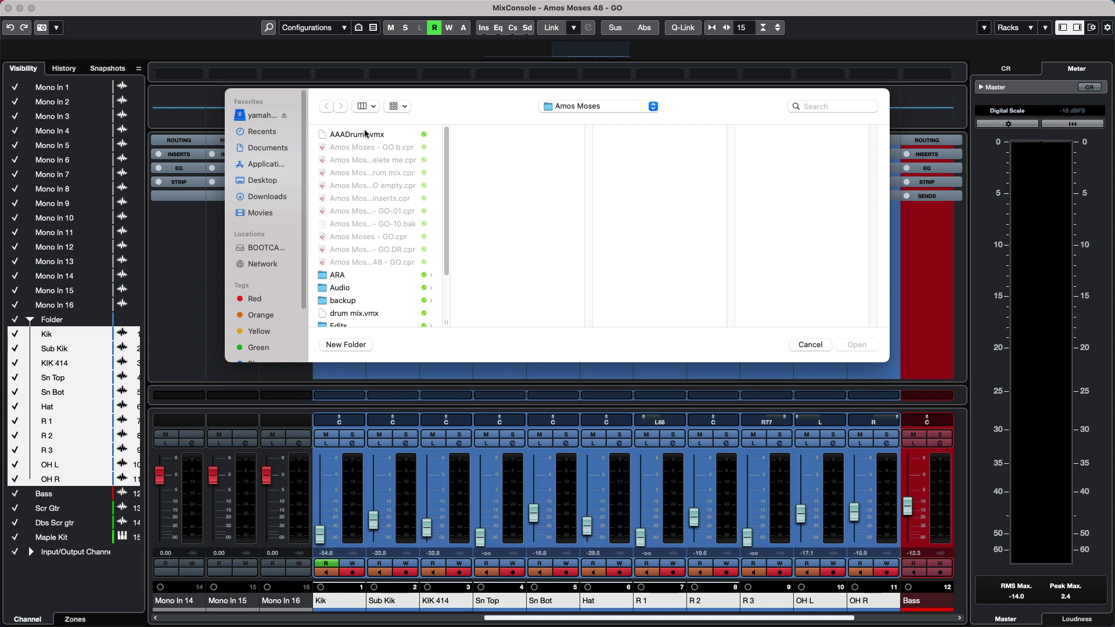
pyautogui.click(365, 134)
pyautogui.click(858, 345)
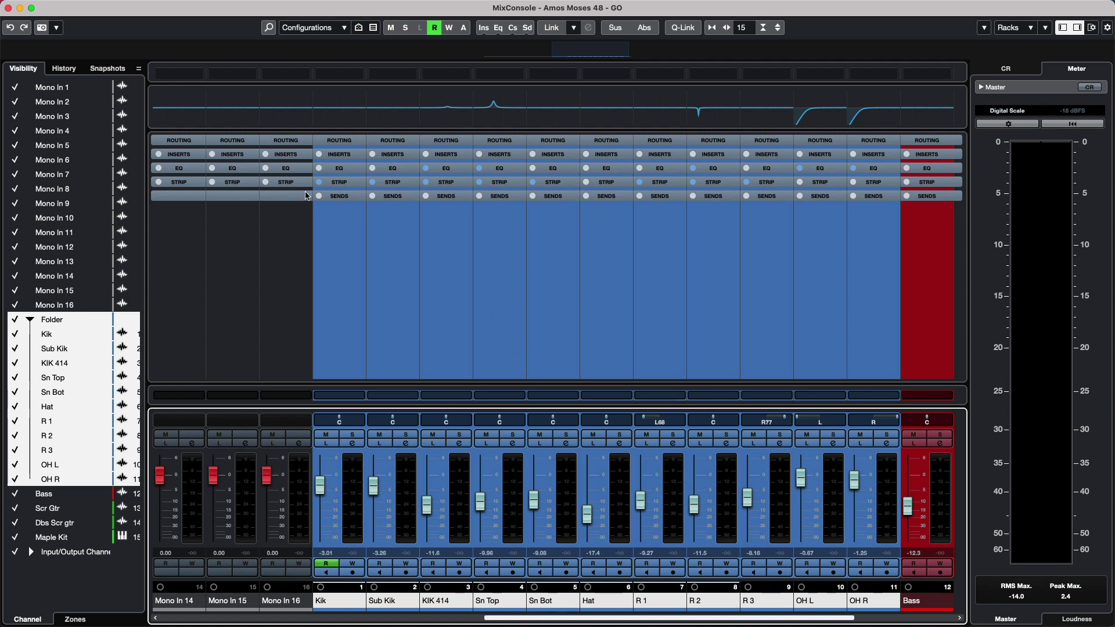
pyautogui.click(346, 183)
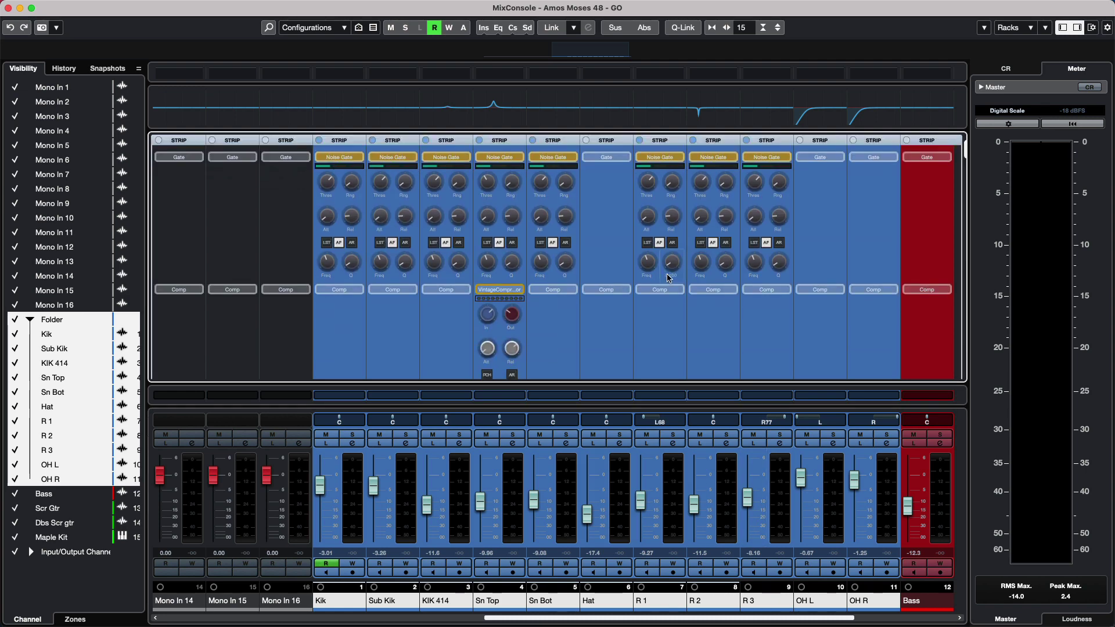
# - Close the full MixConsole window, returning to the project window's lower-zone mixer
pyautogui.click(7, 8)
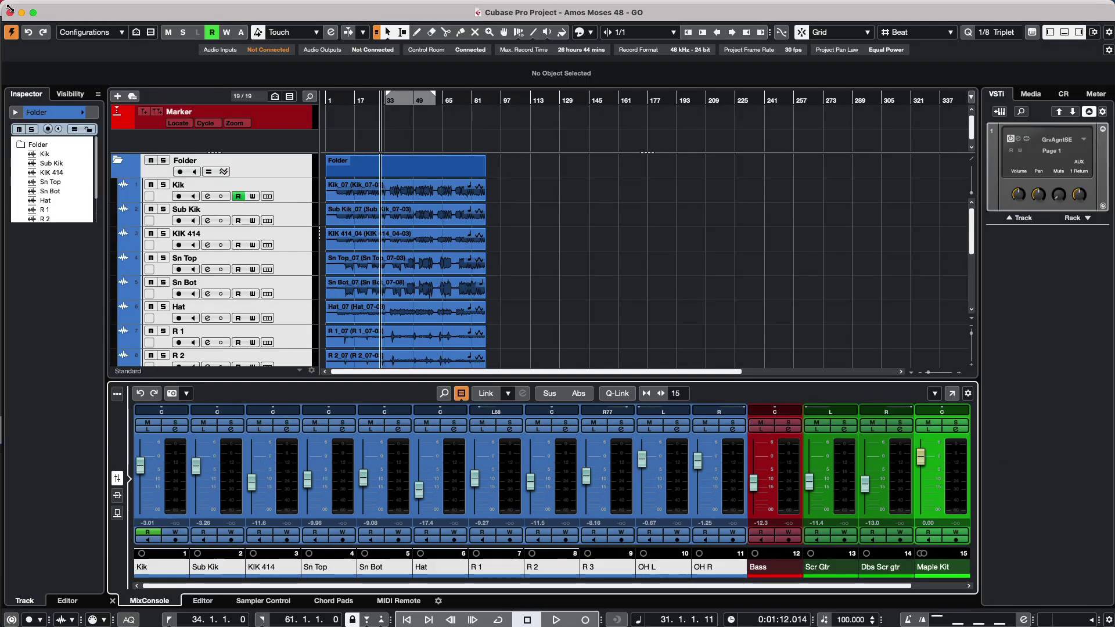